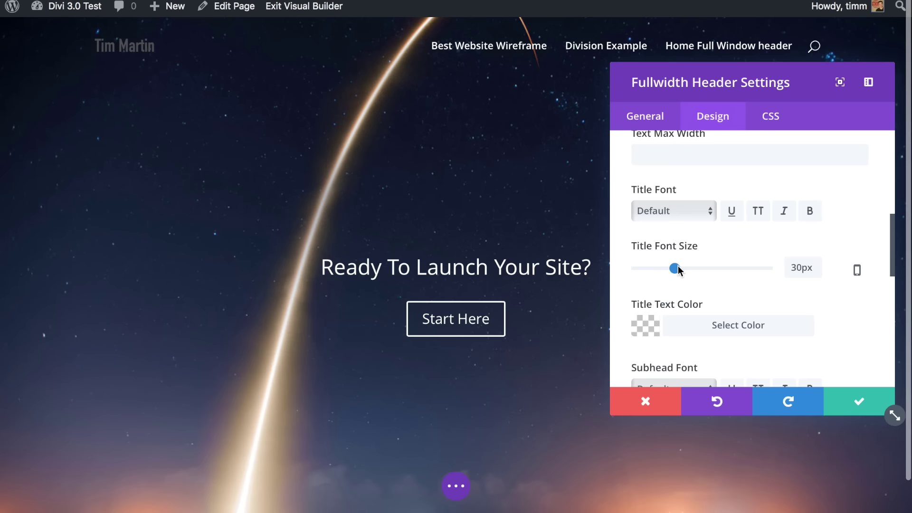
Enlarge the header title and the Start Here button text, and make the button text red.
drag(677, 269, 737, 274)
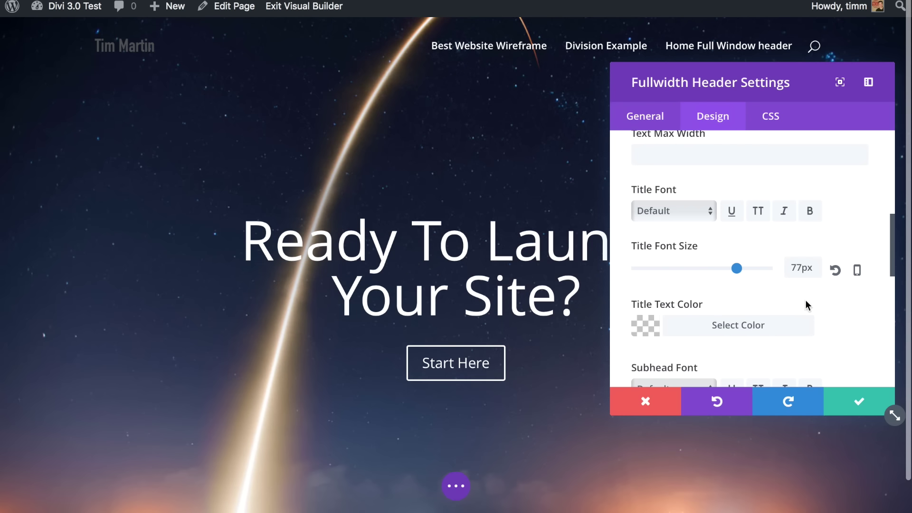
drag(681, 297, 686, 299)
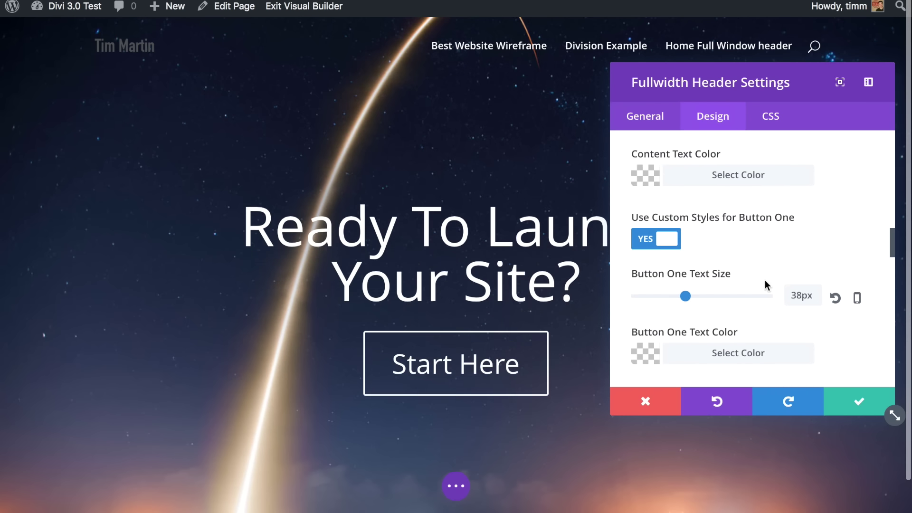
click(742, 353)
click(680, 293)
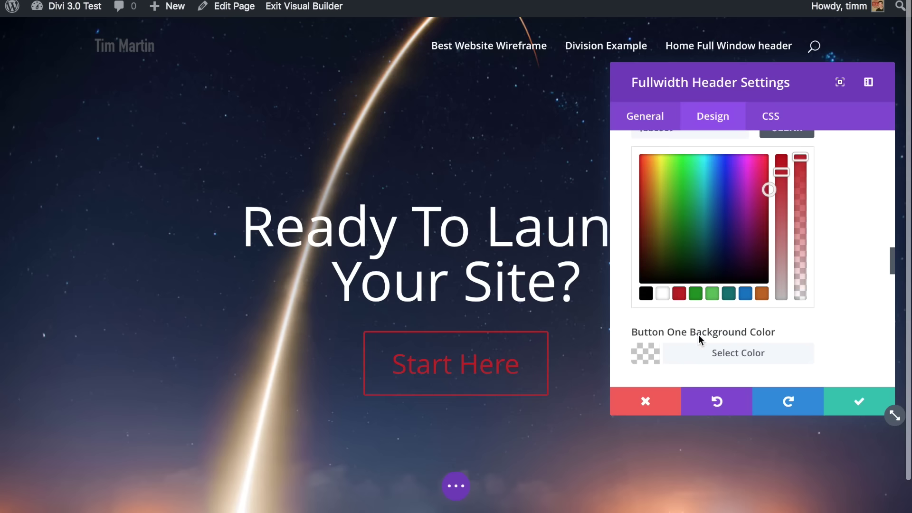
Give the Start Here button a red background, white text and a red border.
click(694, 355)
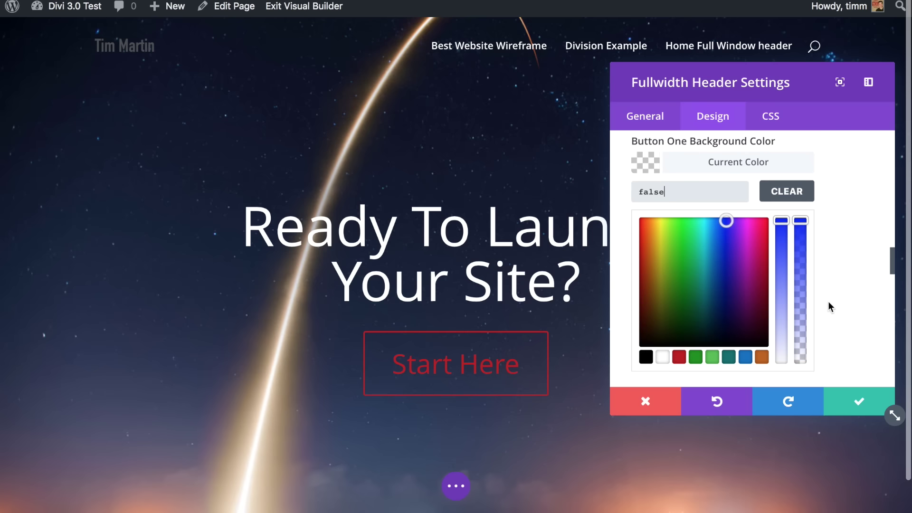
click(680, 359)
scroll(706, 355, up, 2)
click(719, 193)
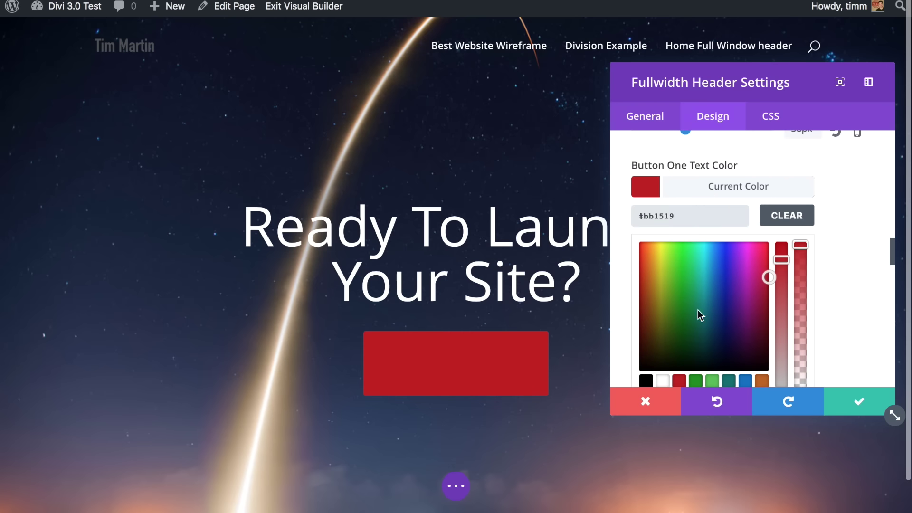
click(663, 382)
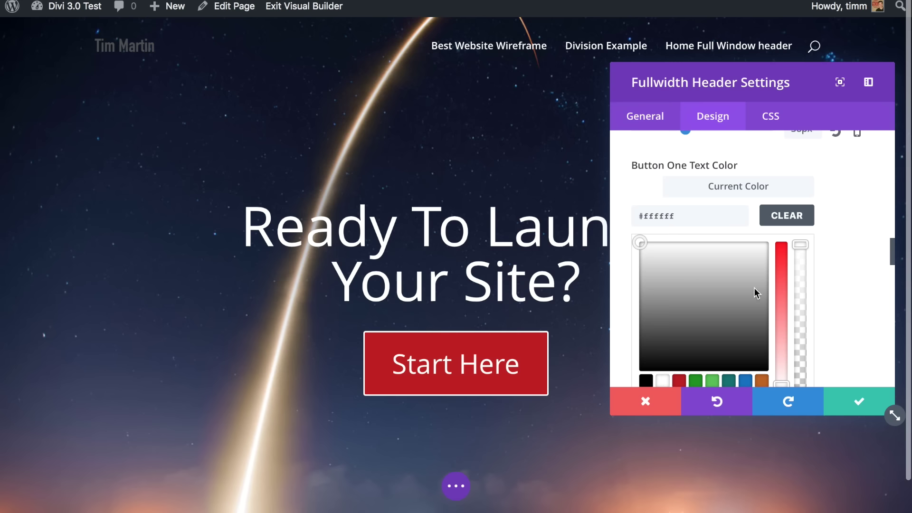
scroll(792, 253, down, 5)
scroll(791, 253, down, 2)
scroll(755, 278, down, 2)
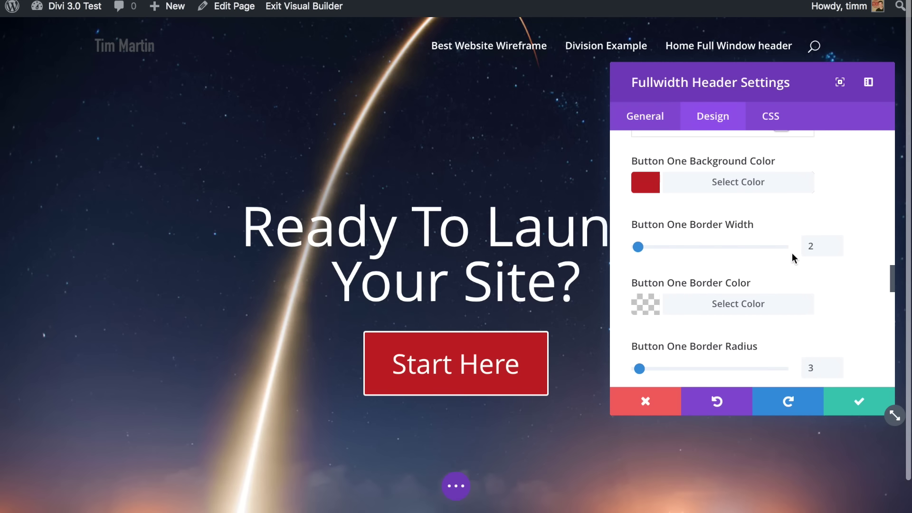
click(722, 305)
click(677, 311)
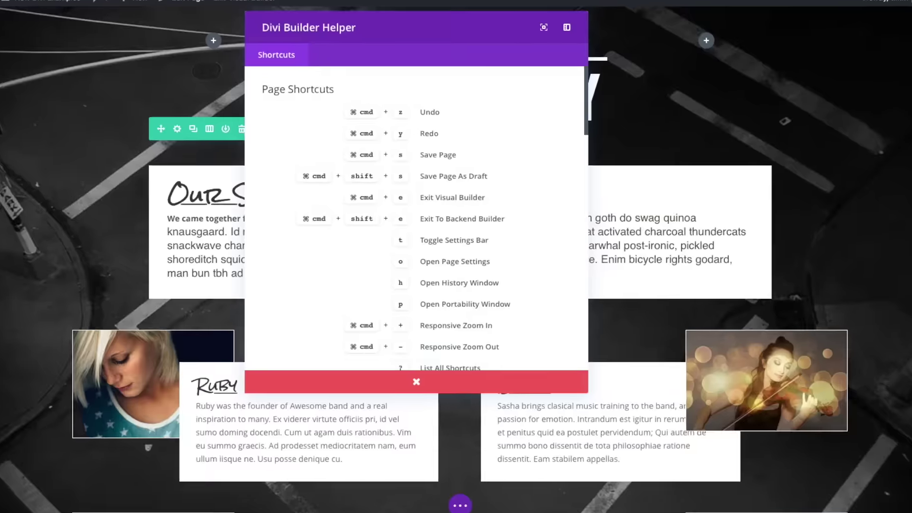
scroll(520, 211, down, 2)
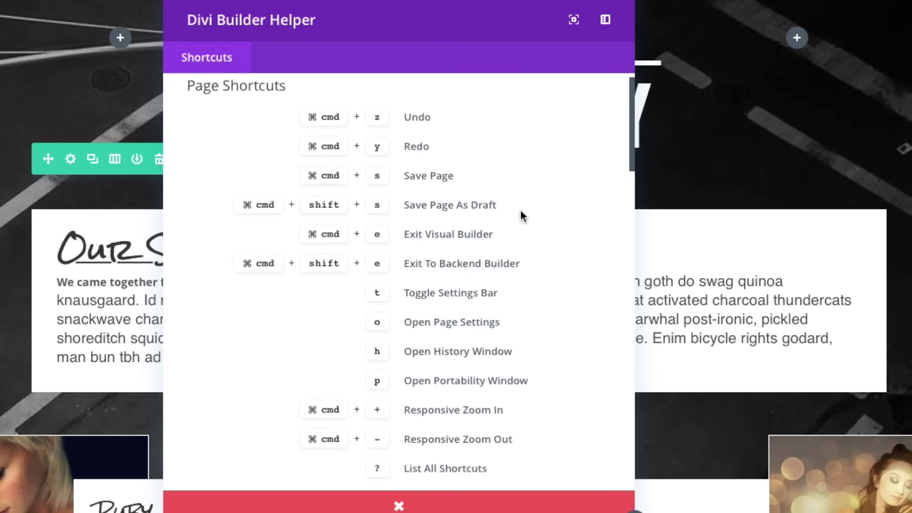
scroll(520, 210, down, 1)
scroll(521, 211, down, 1)
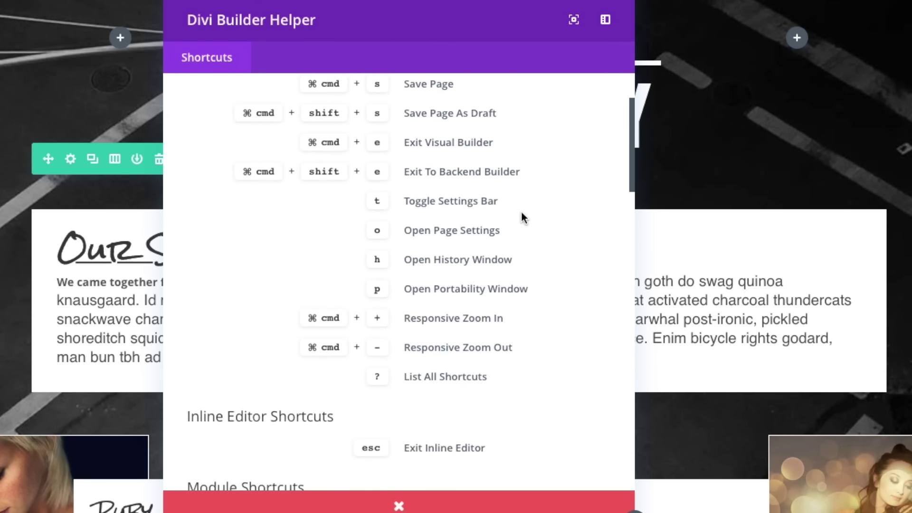
scroll(521, 211, down, 5)
scroll(521, 211, down, 2)
scroll(521, 212, down, 1)
scroll(521, 211, down, 1)
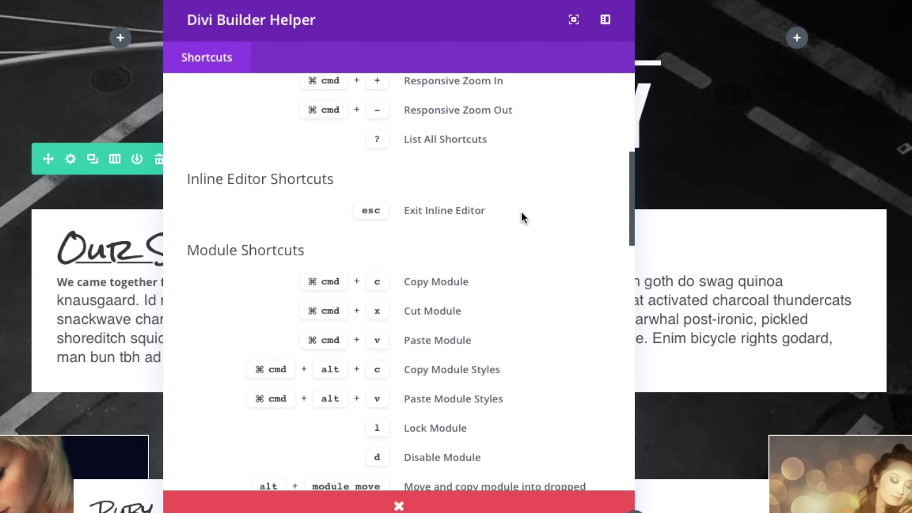
scroll(521, 210, down, 2)
scroll(521, 216, down, 2)
scroll(521, 217, down, 1)
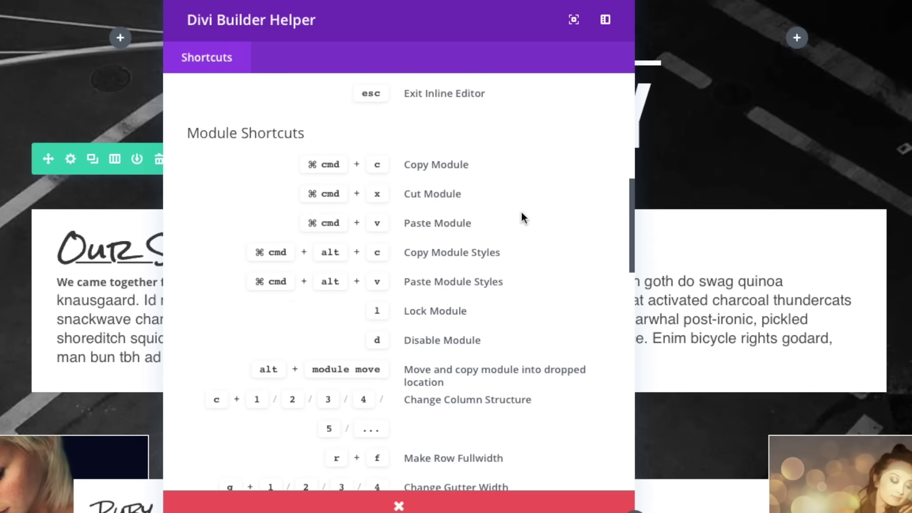
scroll(521, 217, down, 3)
scroll(520, 211, down, 3)
scroll(521, 211, down, 1)
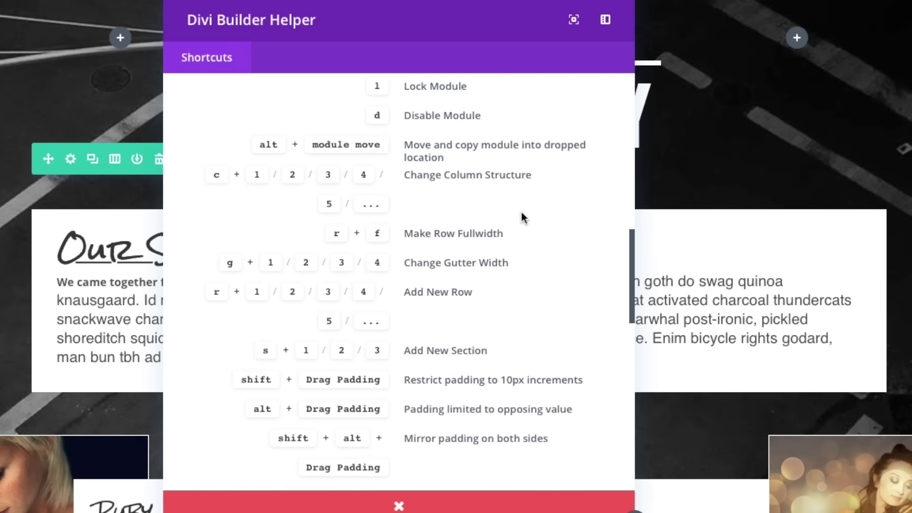
scroll(521, 212, down, 1)
scroll(521, 211, down, 4)
scroll(521, 211, down, 1)
scroll(521, 211, down, 4)
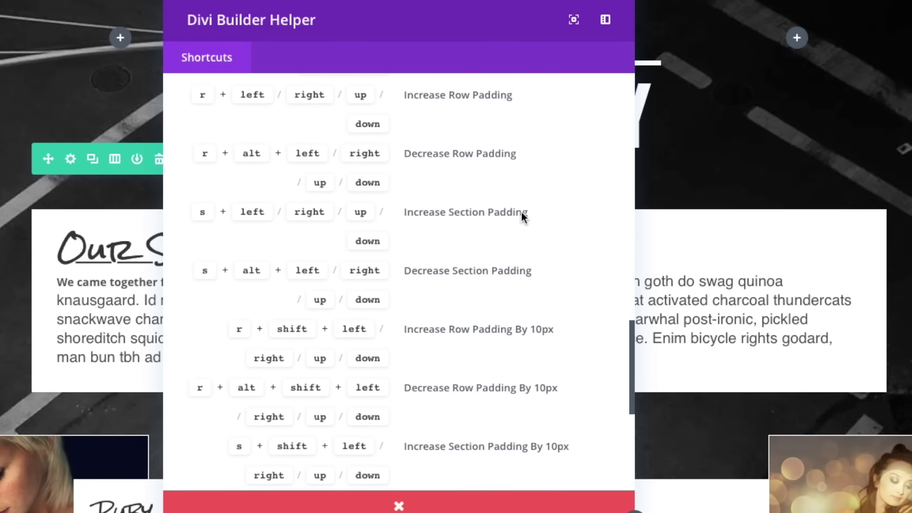
scroll(520, 212, down, 2)
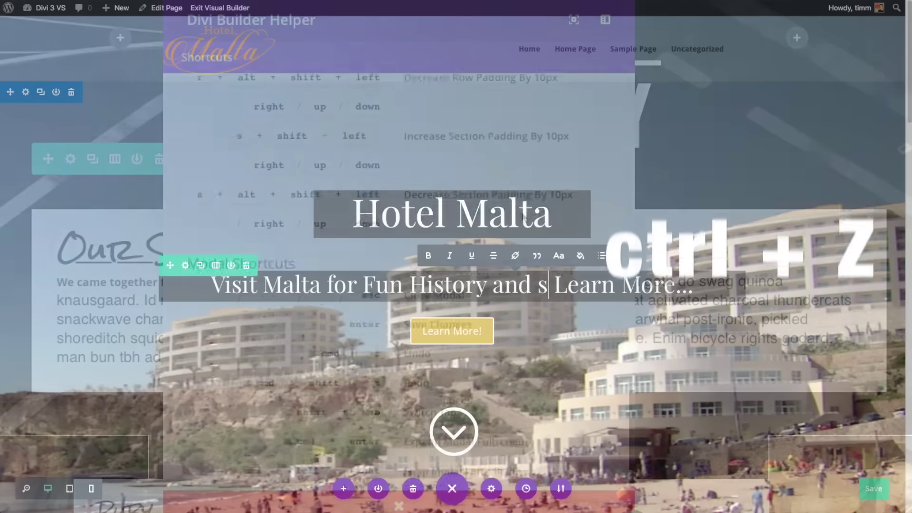
text(uf)
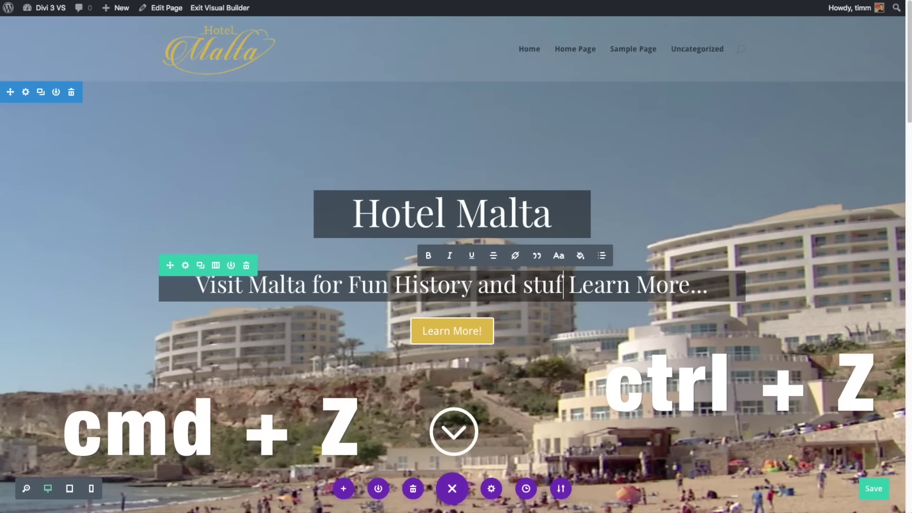
text(f)
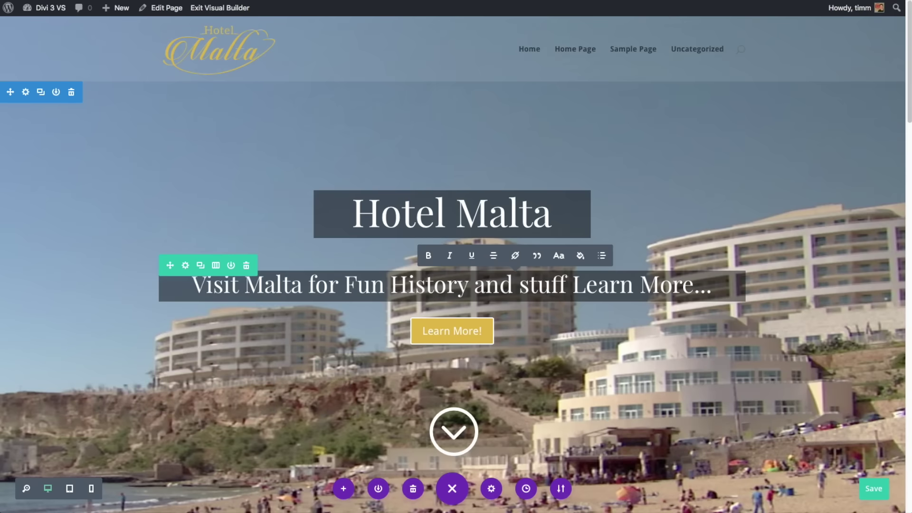
Undo the typing so the subtitle reads 'Visit Malta for Fun History and Love. Learn More...', then stop editing.
key(ctrl+z)
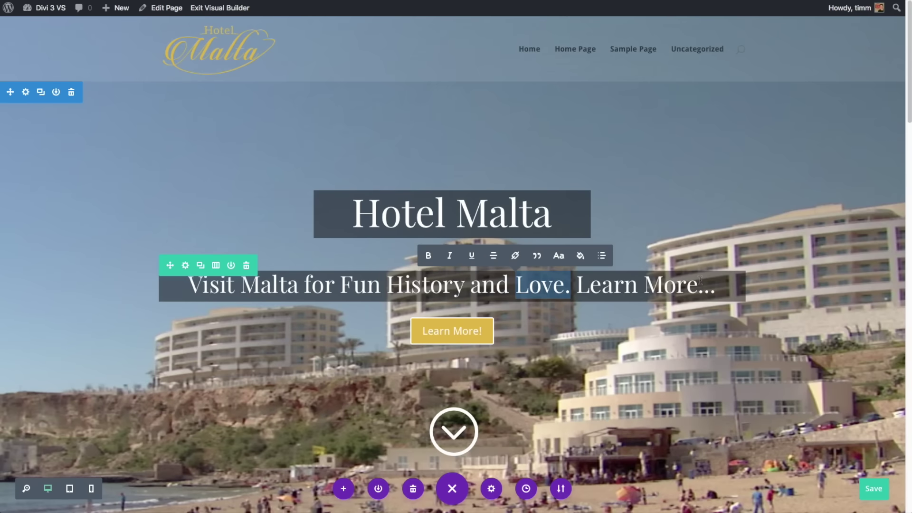
click(700, 288)
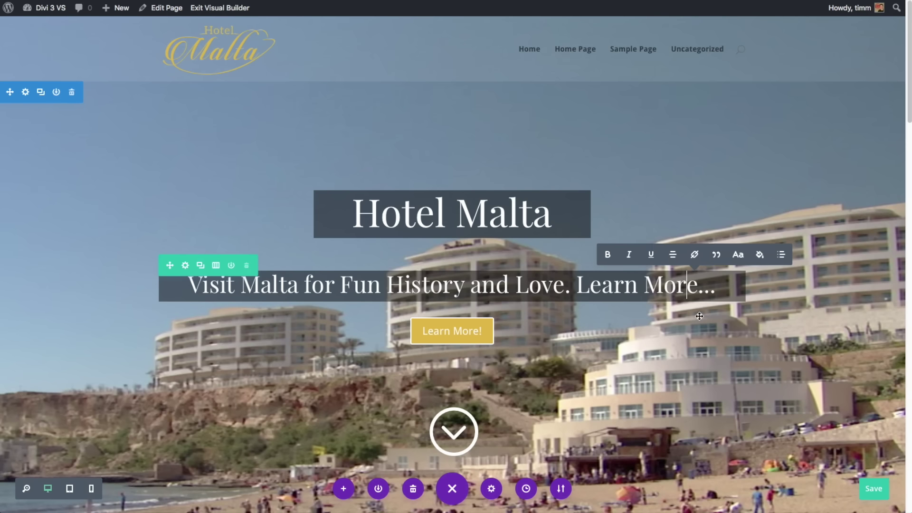
click(609, 316)
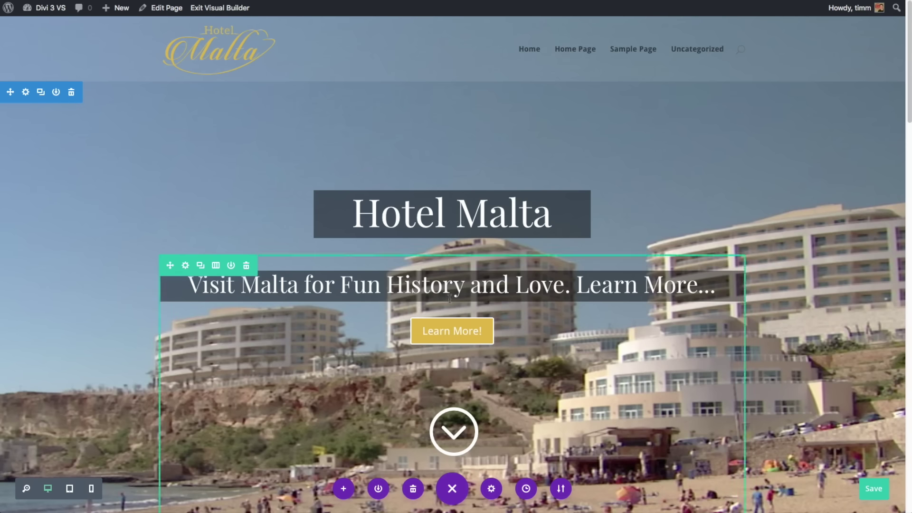
mouse_move(451, 284)
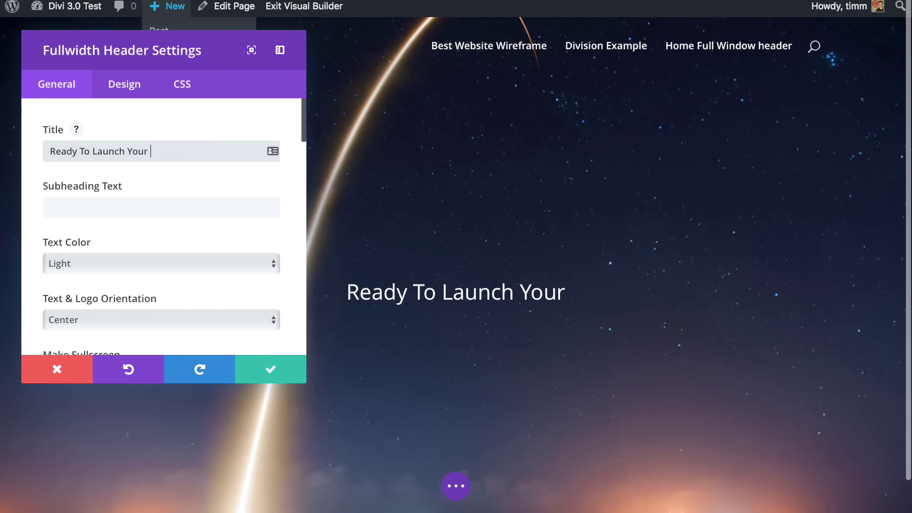
text(Site?)
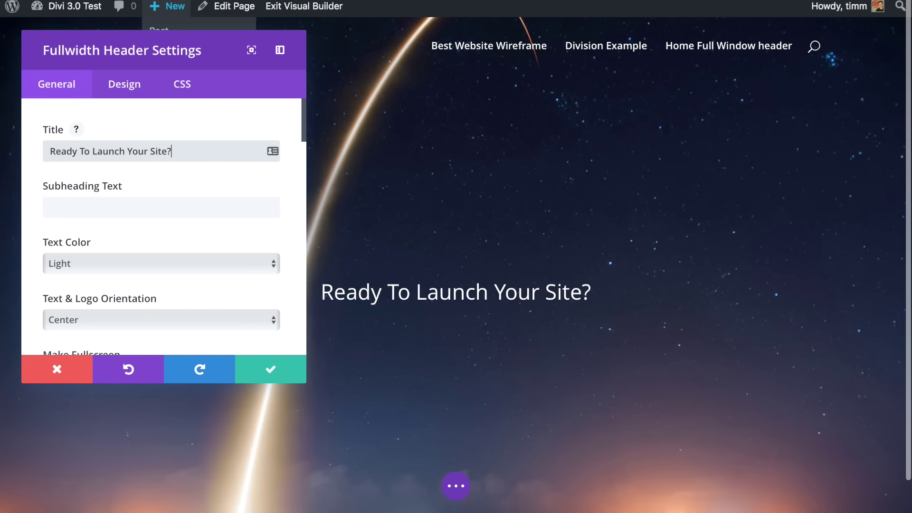
scroll(135, 186, down, 10)
Label the Start Here button, set the title to 77px, and enlarge the button text in red.
click(134, 194)
text(St)
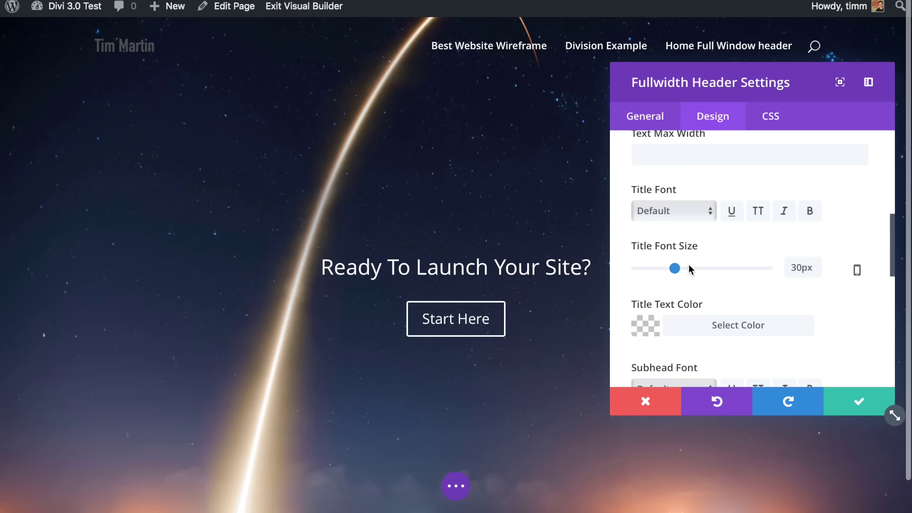
drag(675, 267, 736, 275)
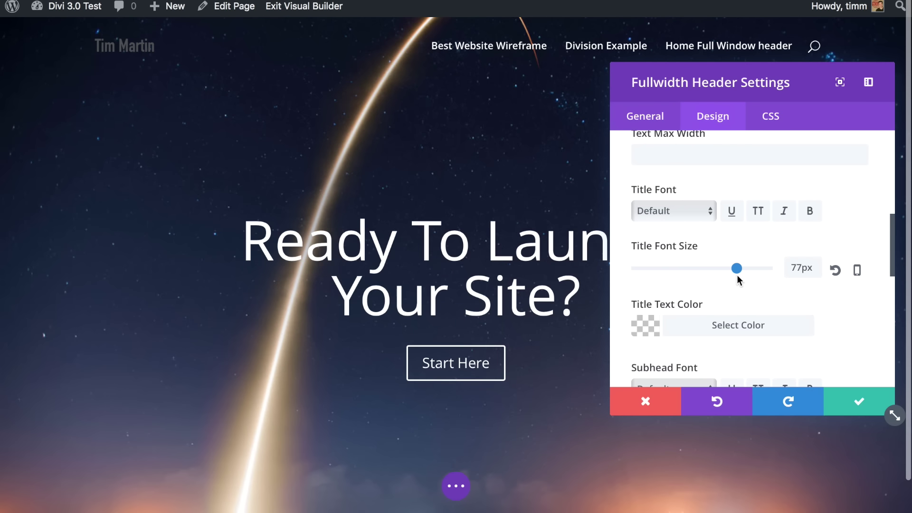
scroll(806, 302, down, 2)
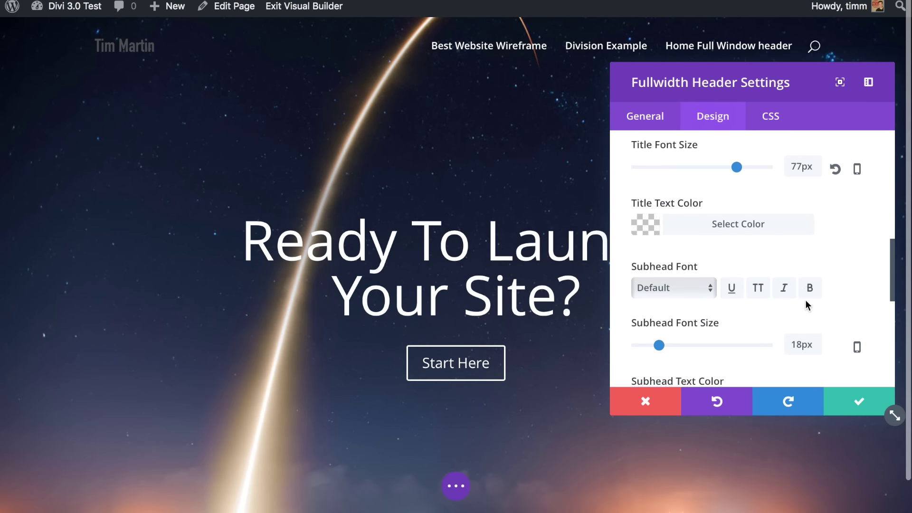
scroll(805, 302, down, 5)
click(681, 297)
drag(681, 297, 687, 300)
click(738, 353)
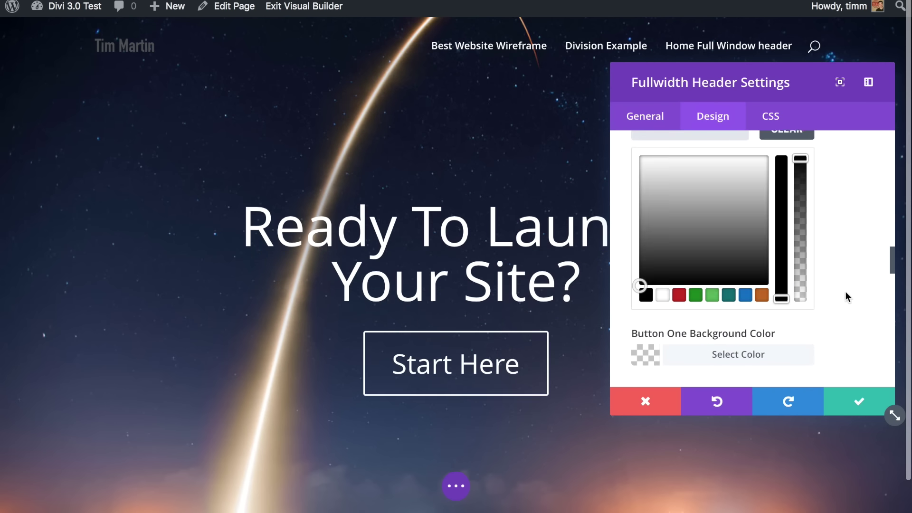
click(679, 293)
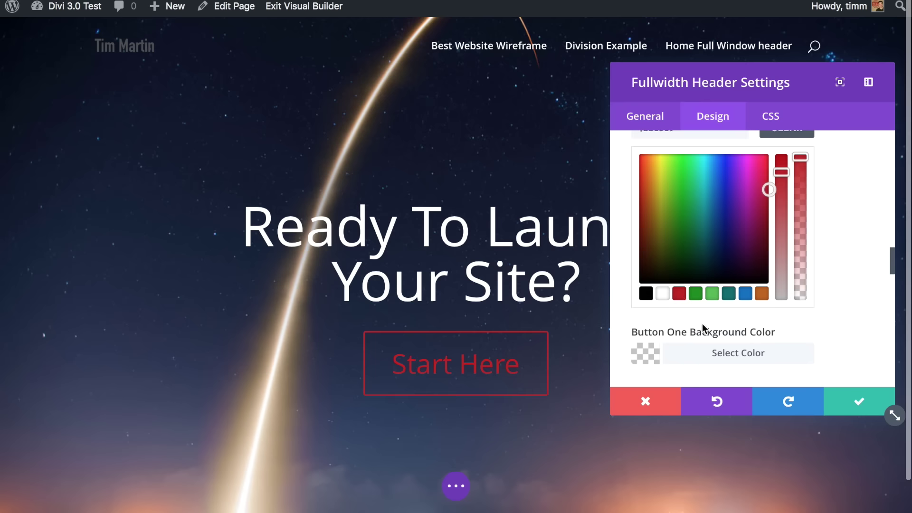
click(696, 354)
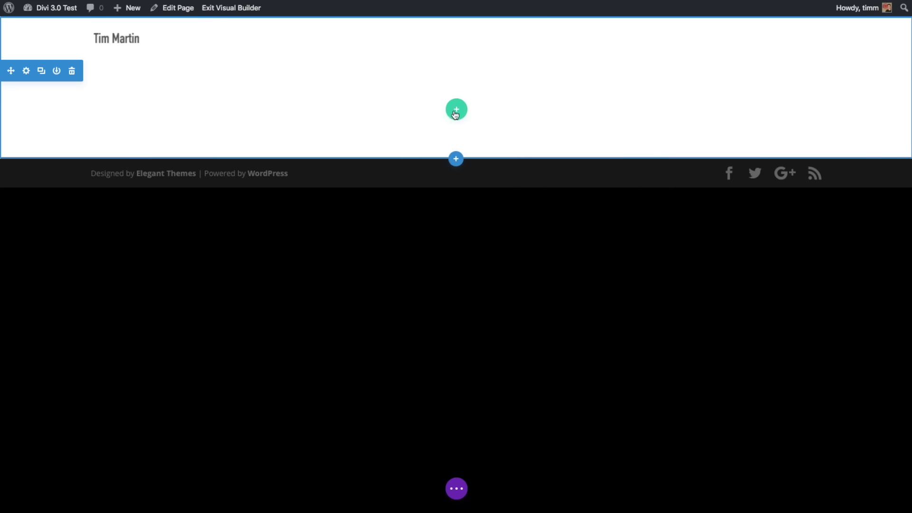
Insert a two-column row with a Text module styled as a larger Heading 1.
click(456, 109)
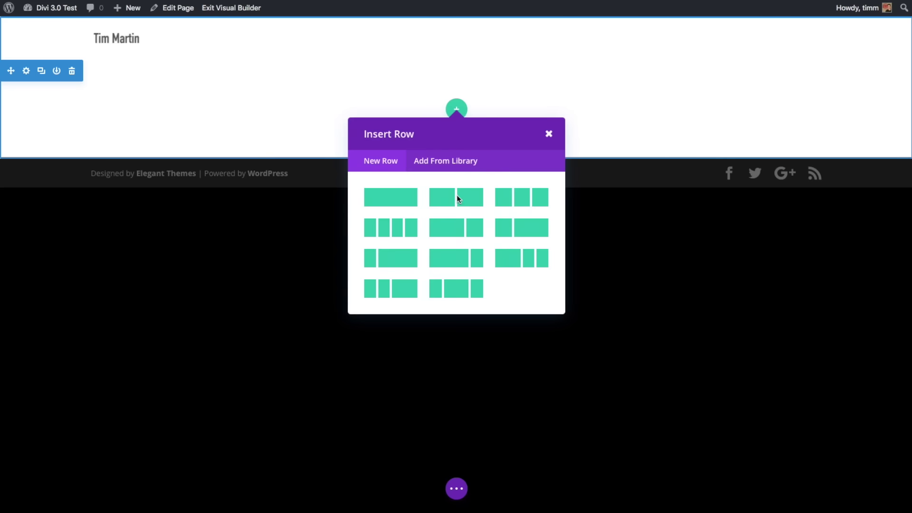
click(457, 198)
text(ext)
click(238, 265)
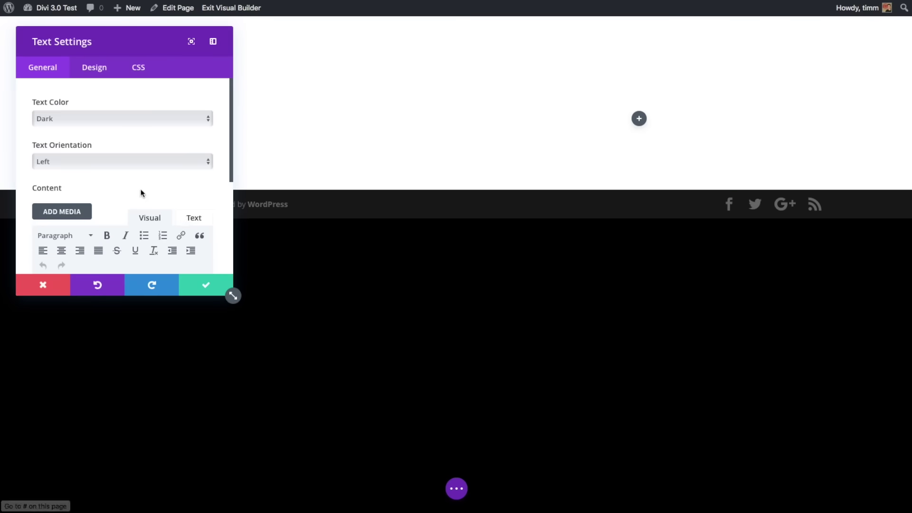
scroll(121, 200, down, 3)
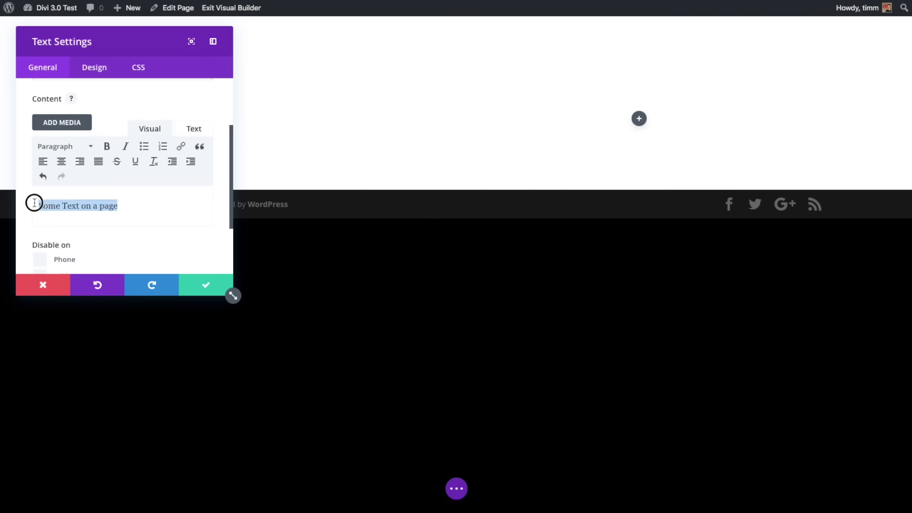
click(84, 148)
click(76, 185)
drag(117, 33, 598, 52)
click(576, 83)
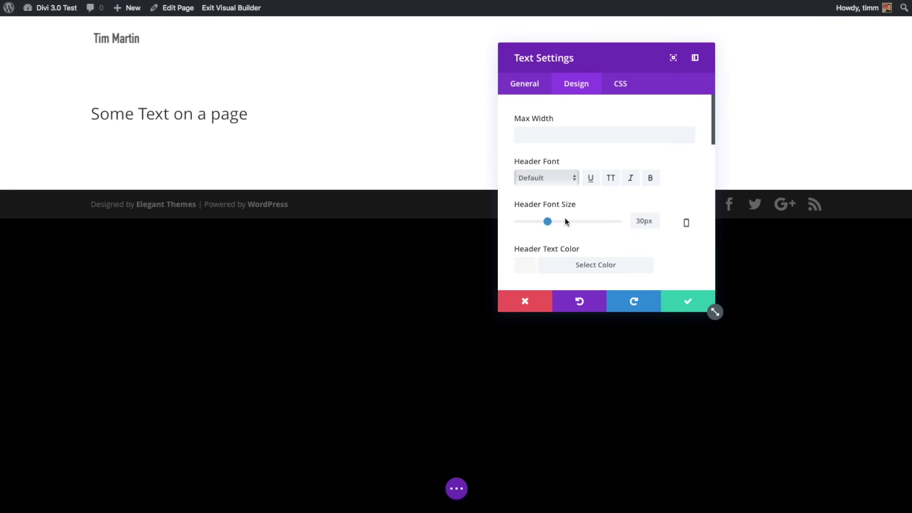
click(566, 222)
click(686, 301)
Add an Image module showing the watch photo to the column.
click(638, 117)
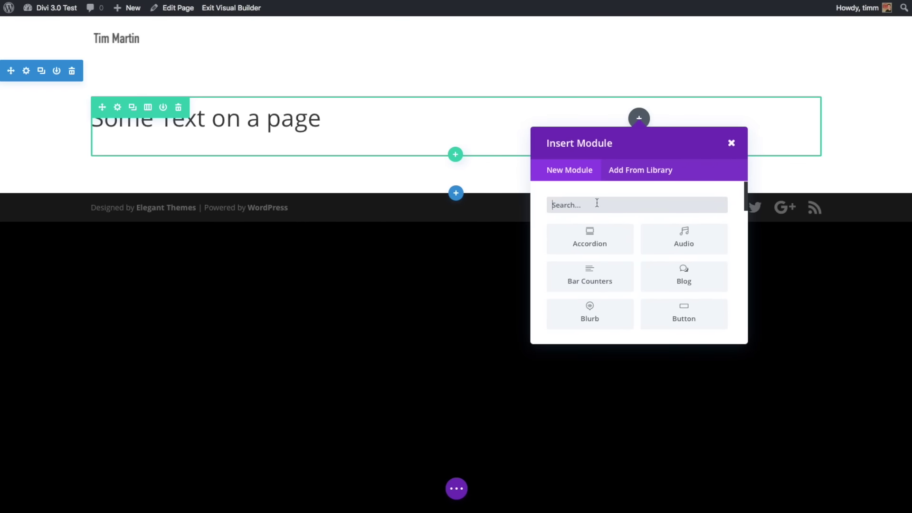
text(ima)
click(590, 239)
drag(580, 59, 297, 37)
click(396, 115)
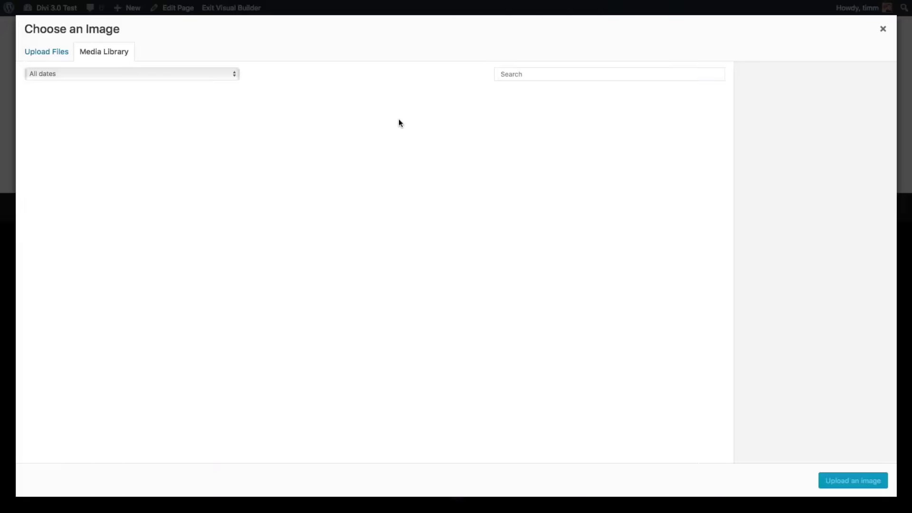
scroll(388, 246, down, 5)
click(596, 328)
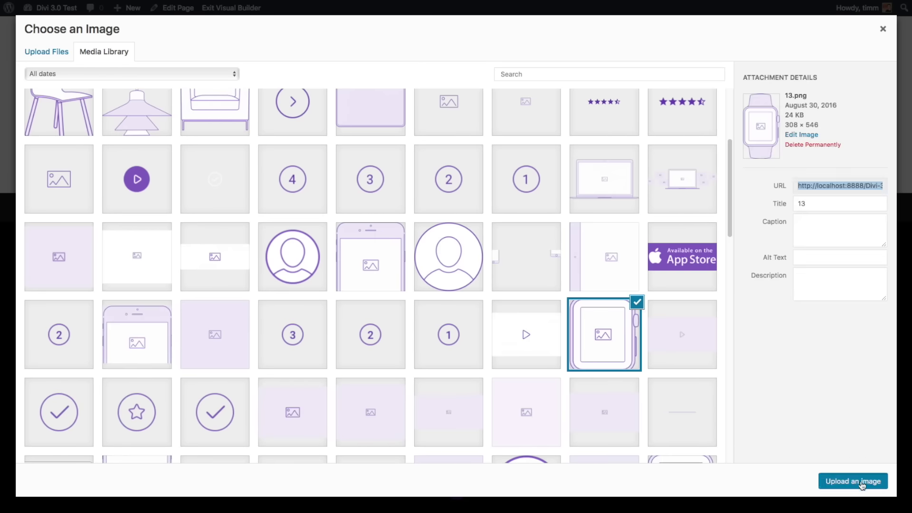
click(853, 480)
click(412, 278)
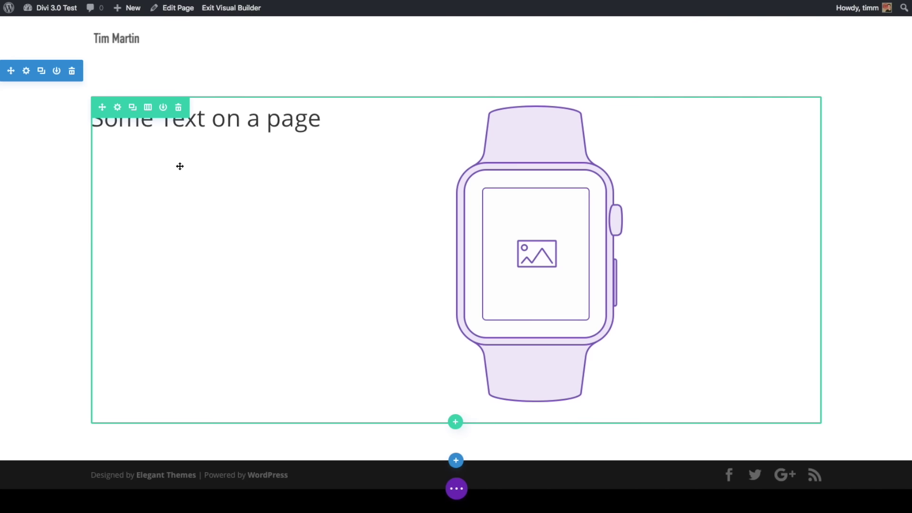
Set the section's background image to the sunset photo.
click(26, 70)
click(401, 116)
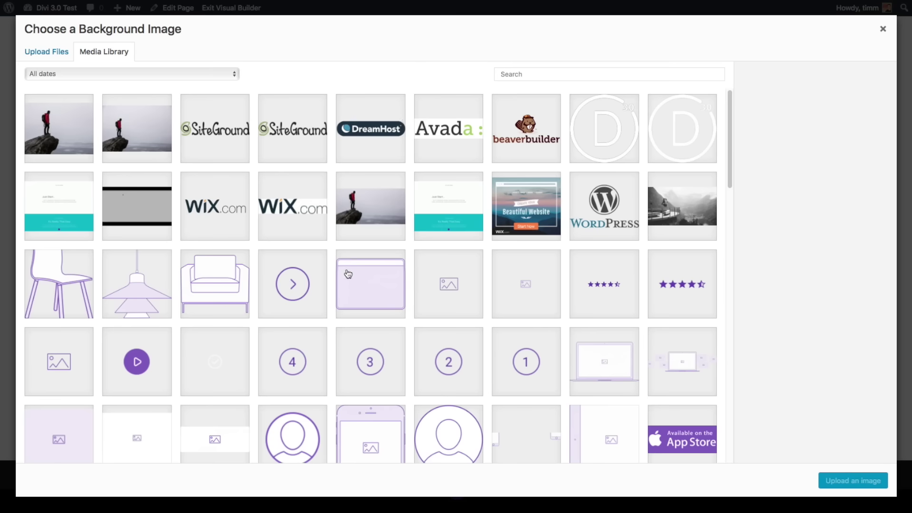
scroll(347, 274, down, 10)
scroll(346, 275, down, 2)
click(220, 221)
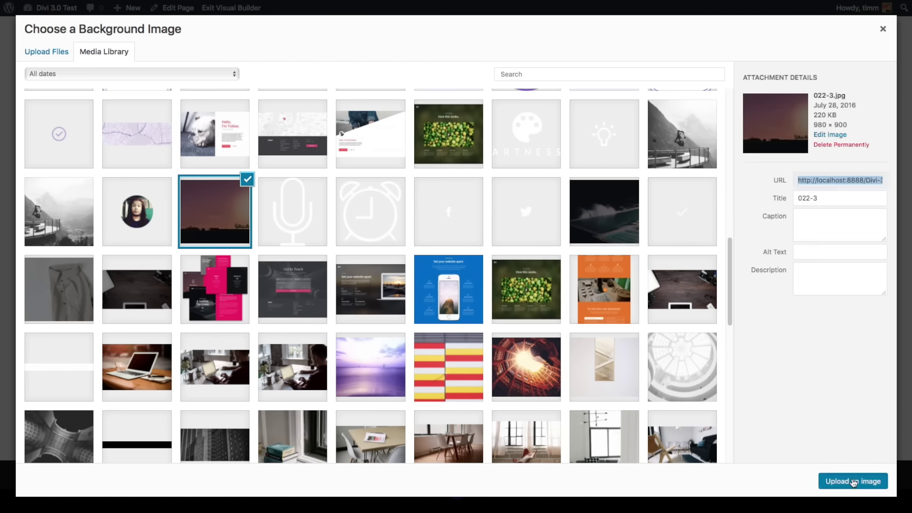
click(852, 480)
click(405, 278)
Make the whole heading text white.
click(313, 121)
drag(313, 121, 137, 122)
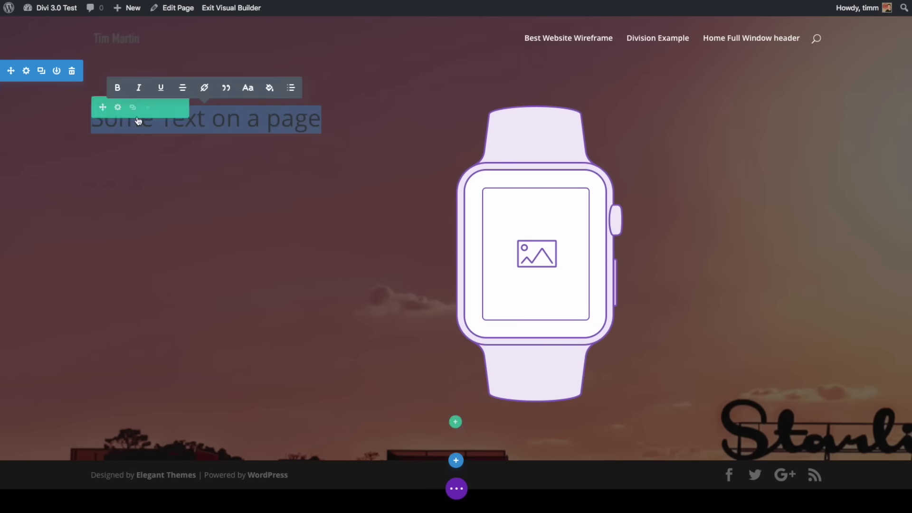
click(269, 88)
click(393, 324)
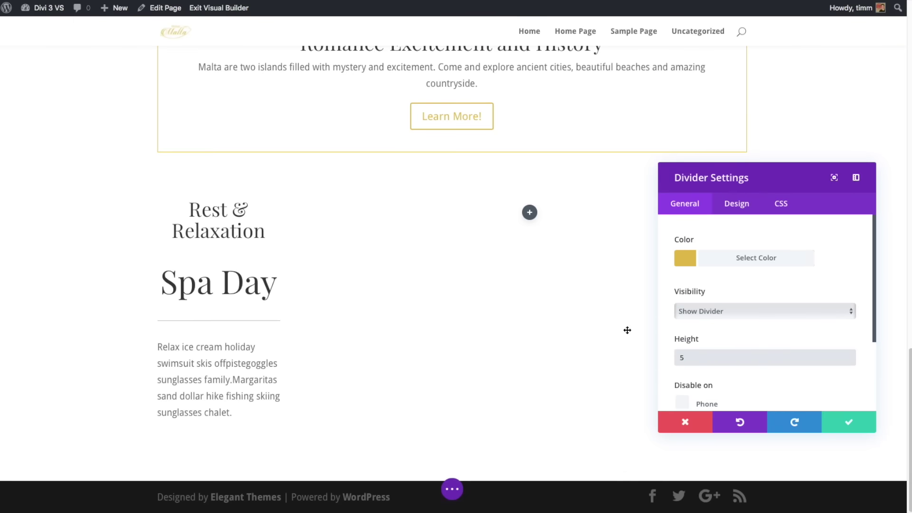
click(849, 422)
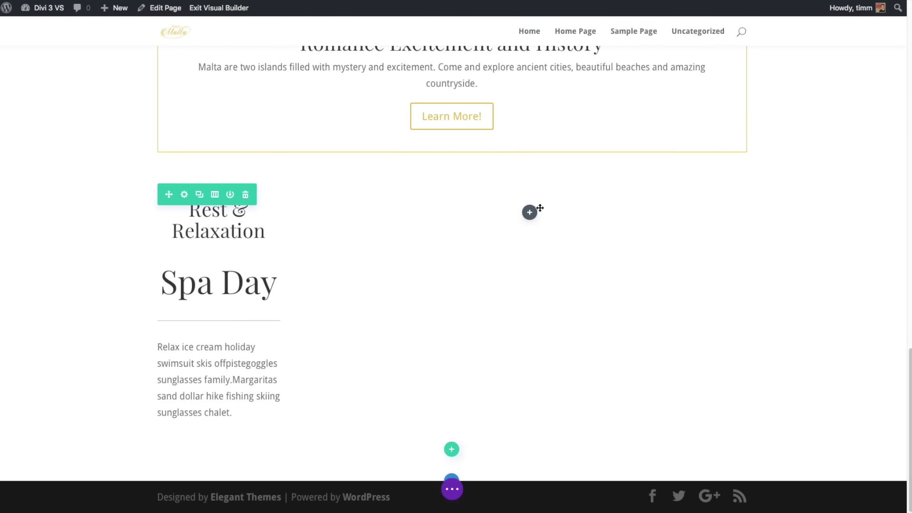
Add an Image module beside Spa Day, swapping the heart image for the pool photo.
click(530, 212)
text(image)
click(500, 332)
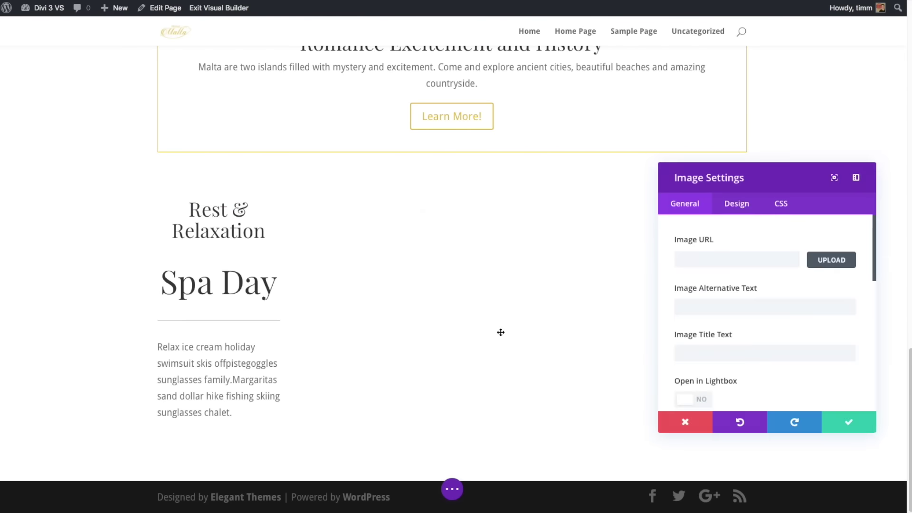
click(829, 261)
click(825, 485)
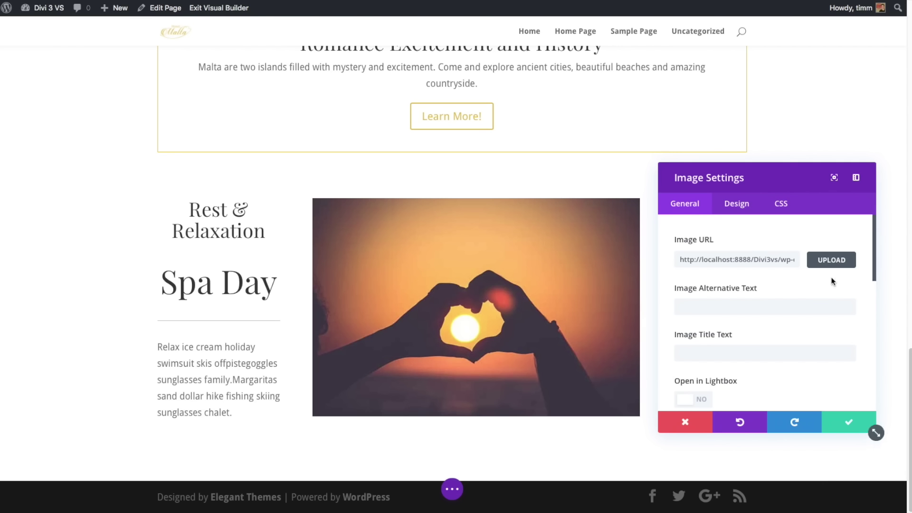
click(831, 260)
click(845, 481)
click(848, 422)
scroll(519, 389, down, 1)
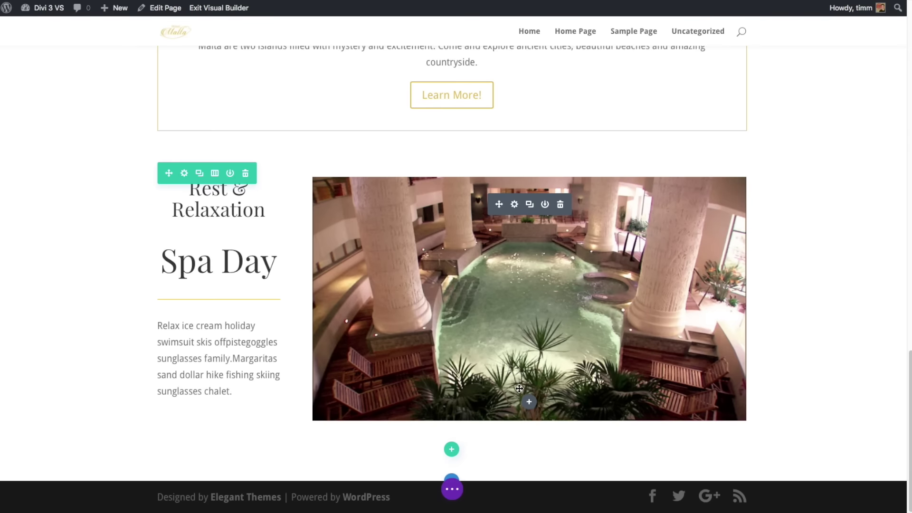
click(452, 489)
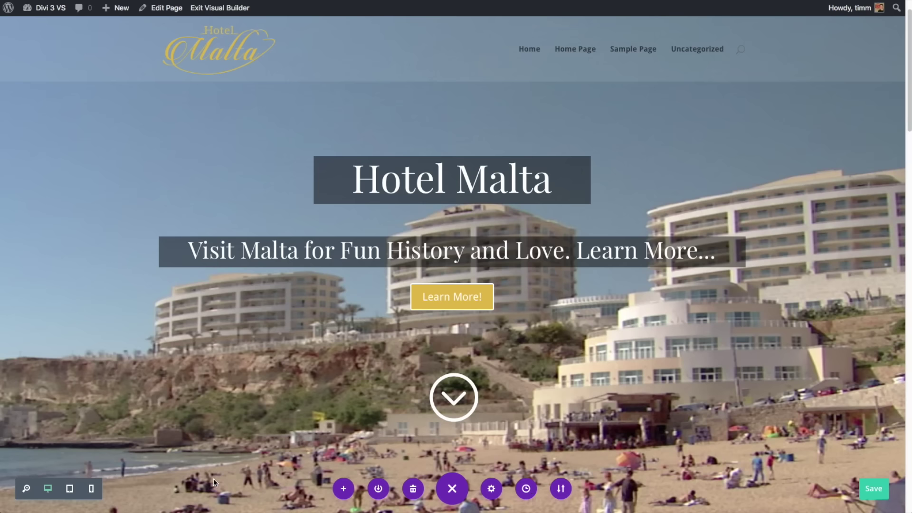
Preview the Hotel Malta page zoomed out, at tablet and phone widths, then on desktop.
click(25, 489)
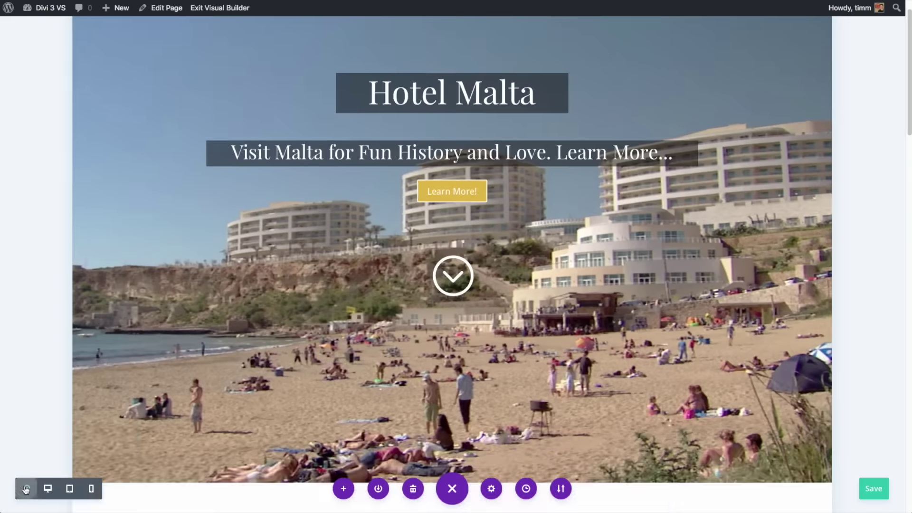
scroll(281, 384, down, 3)
scroll(280, 383, down, 3)
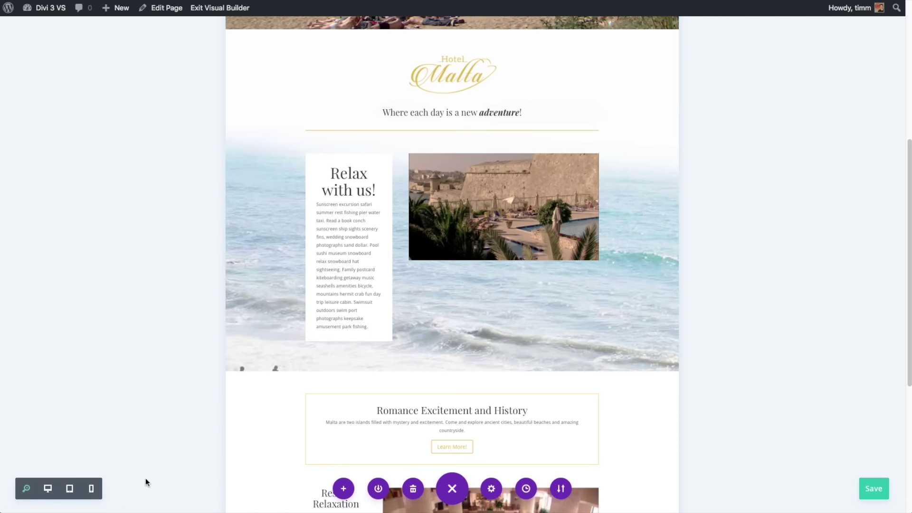
click(47, 489)
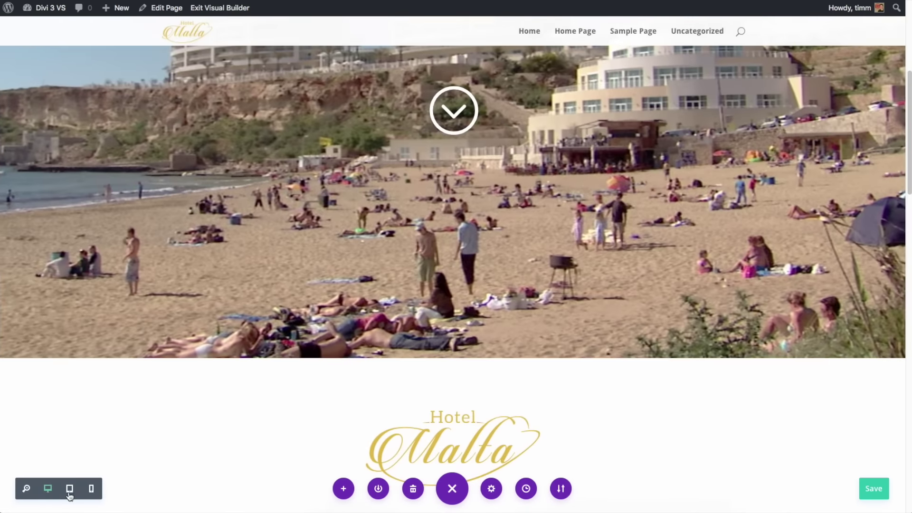
click(70, 490)
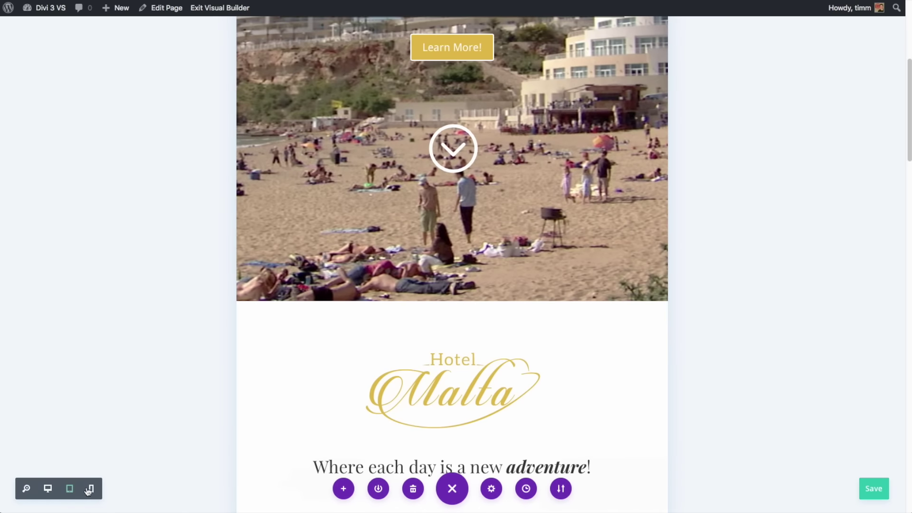
click(90, 490)
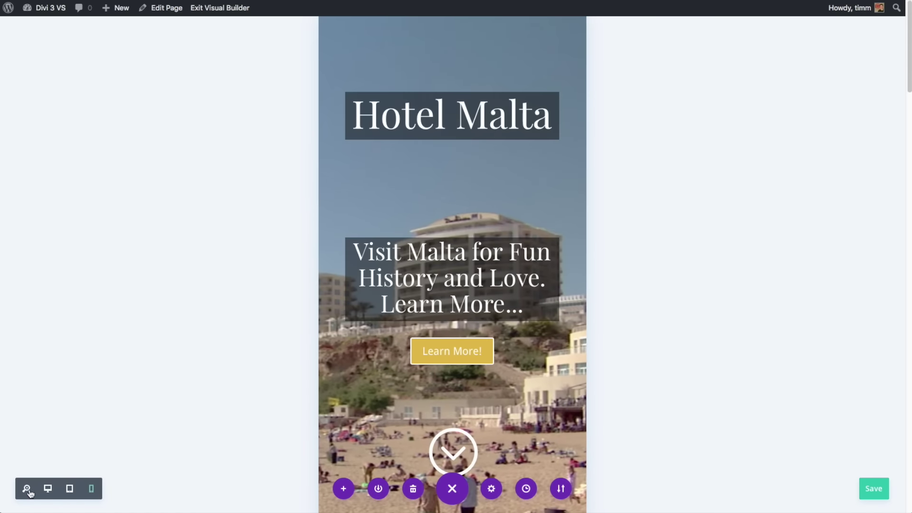
click(47, 489)
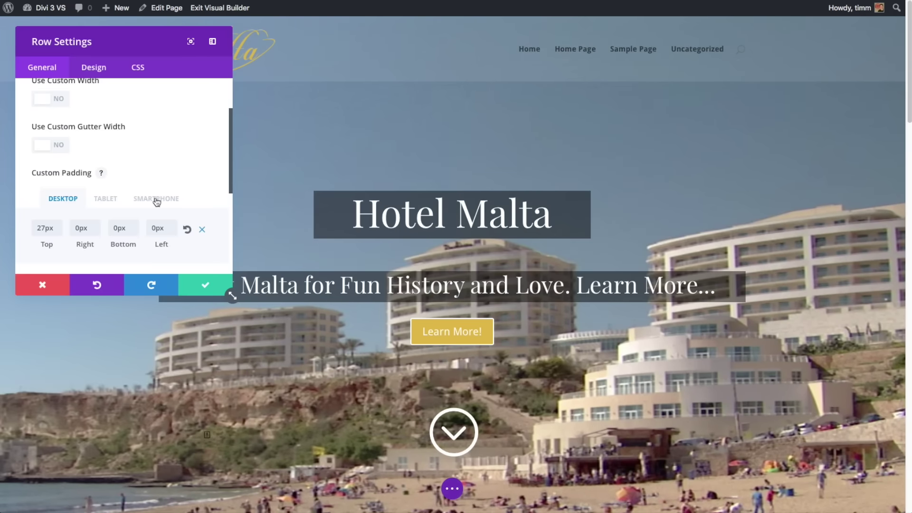
Compare the row's tablet, smartphone and desktop padding values, ending on desktop's 27px top padding.
click(106, 195)
click(147, 198)
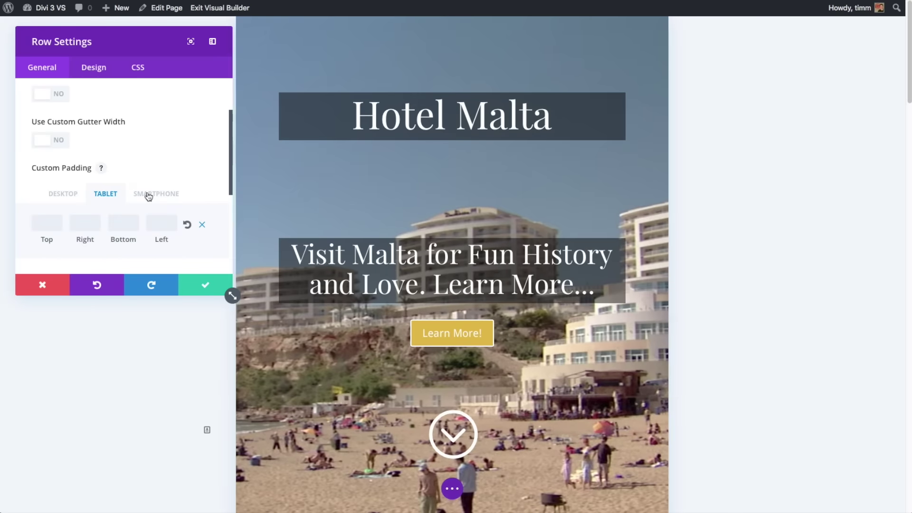
click(68, 195)
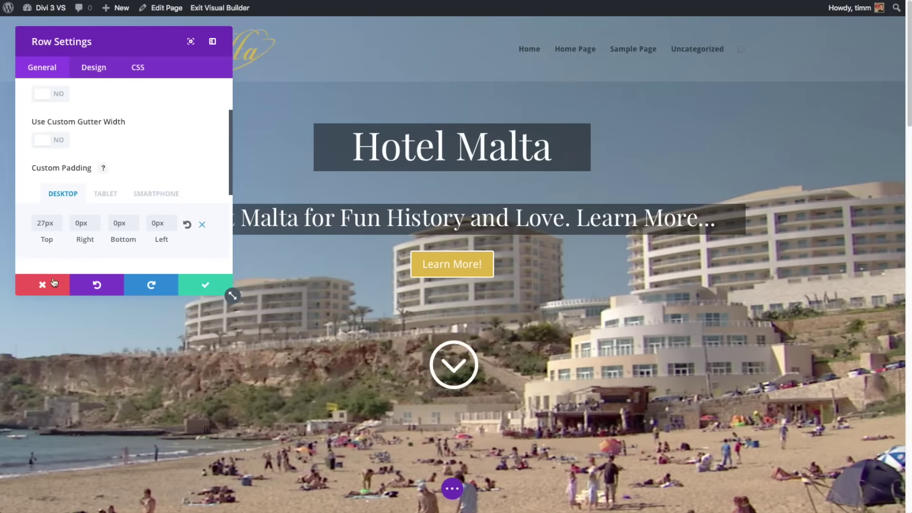
Discard row changes, save the layout to the Divi Library, check Import & Export, then view the Sailing Page.
click(42, 285)
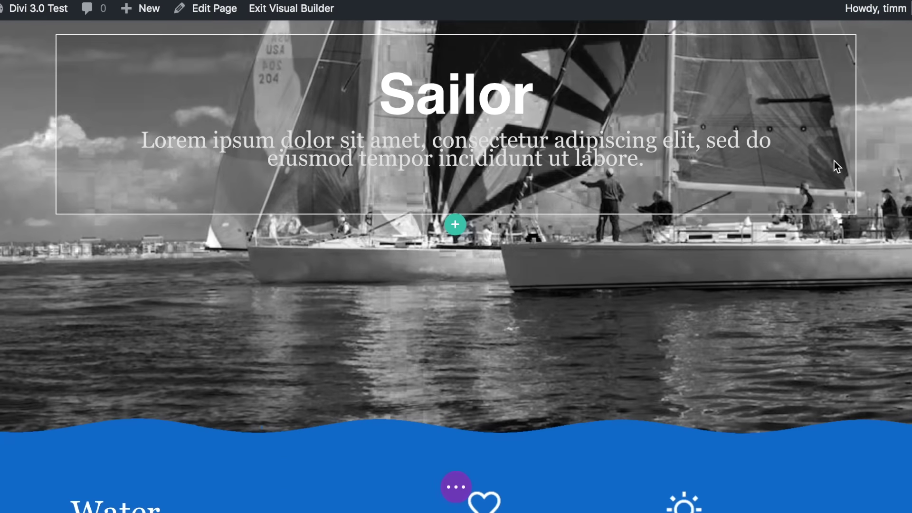
scroll(835, 161, down, 1)
scroll(834, 161, down, 1)
scroll(834, 161, down, 3)
scroll(833, 160, down, 2)
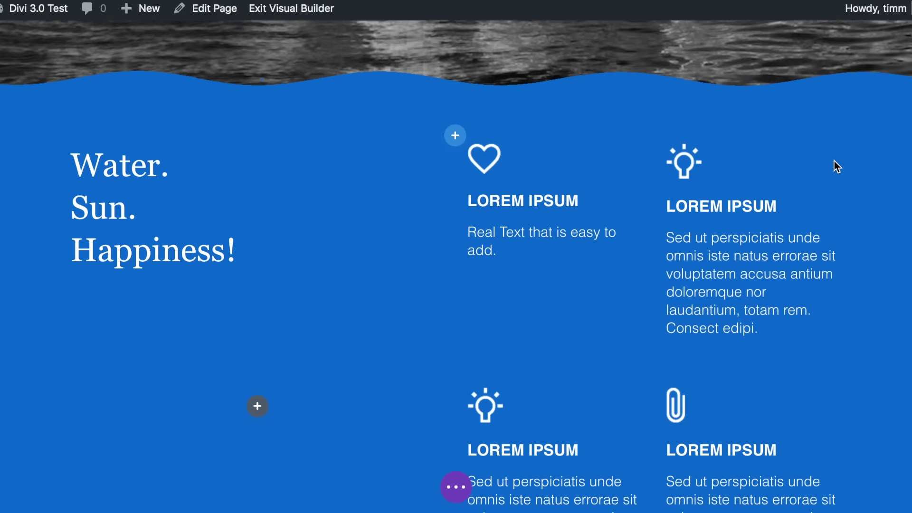
scroll(833, 160, down, 1)
scroll(834, 160, down, 3)
scroll(834, 161, down, 1)
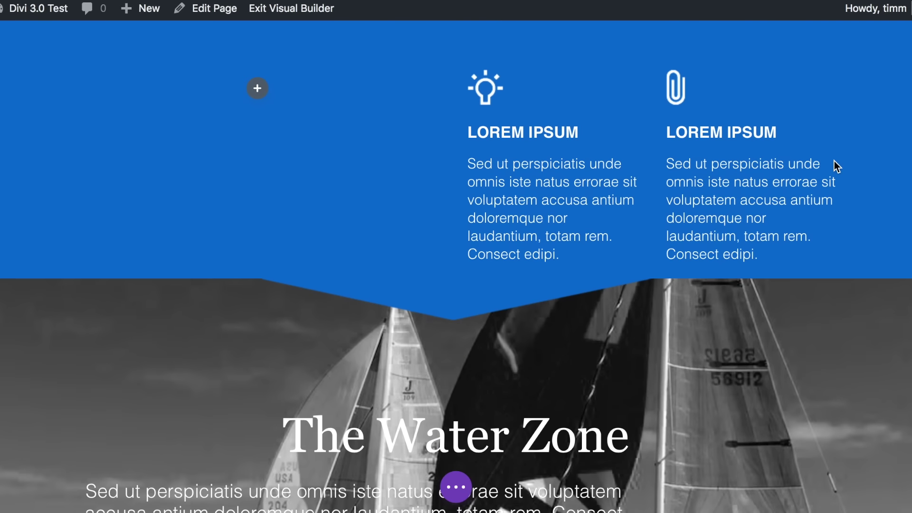
scroll(835, 161, down, 2)
scroll(834, 161, down, 2)
click(457, 487)
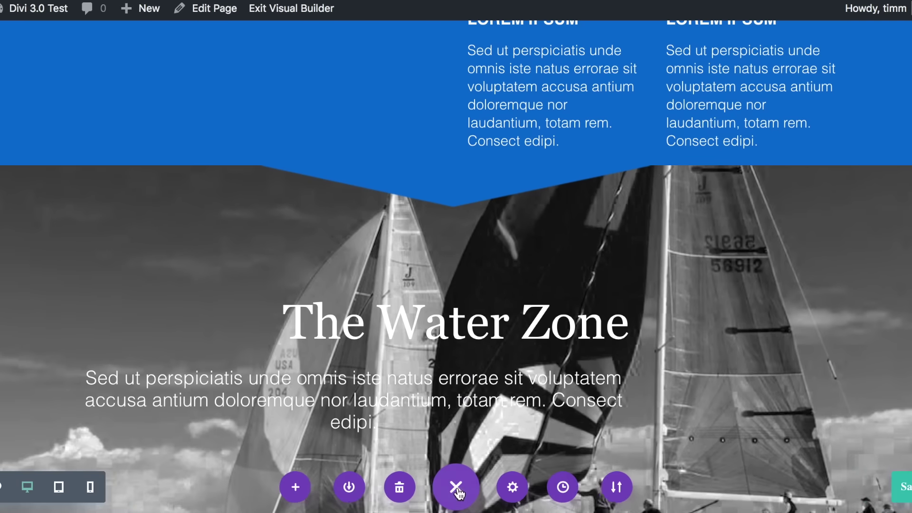
click(349, 488)
text(Sailing P)
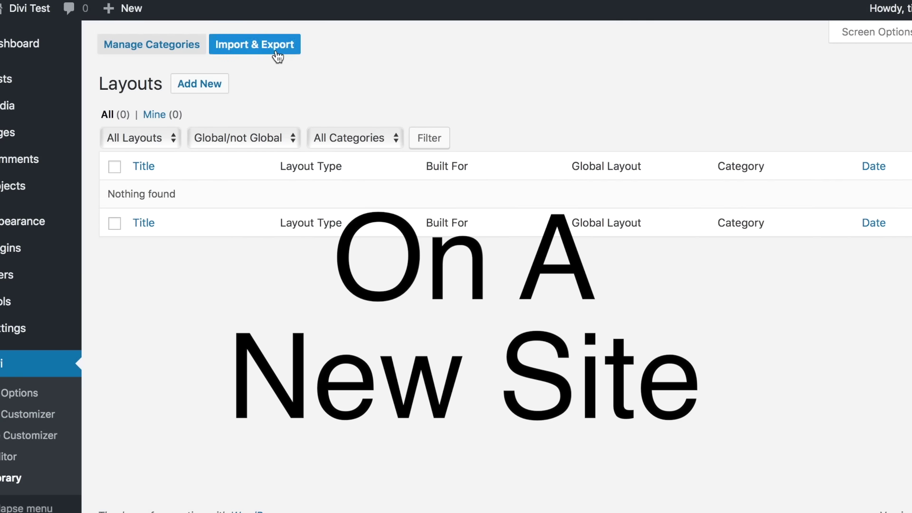
click(275, 47)
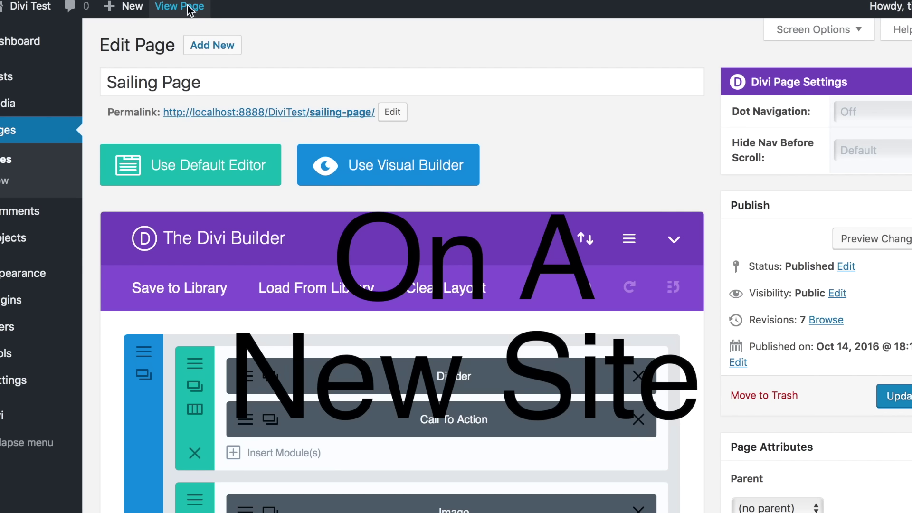
click(190, 8)
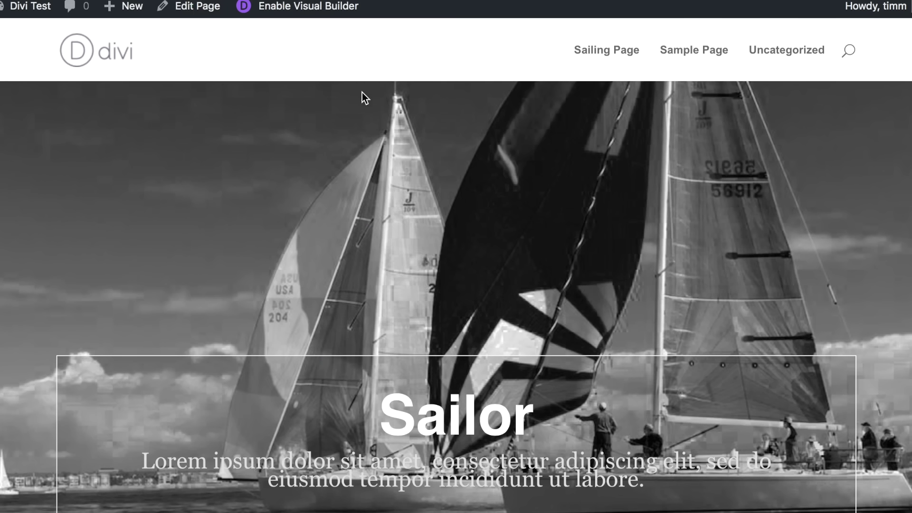
scroll(362, 91, down, 1)
scroll(362, 91, down, 3)
scroll(363, 92, down, 3)
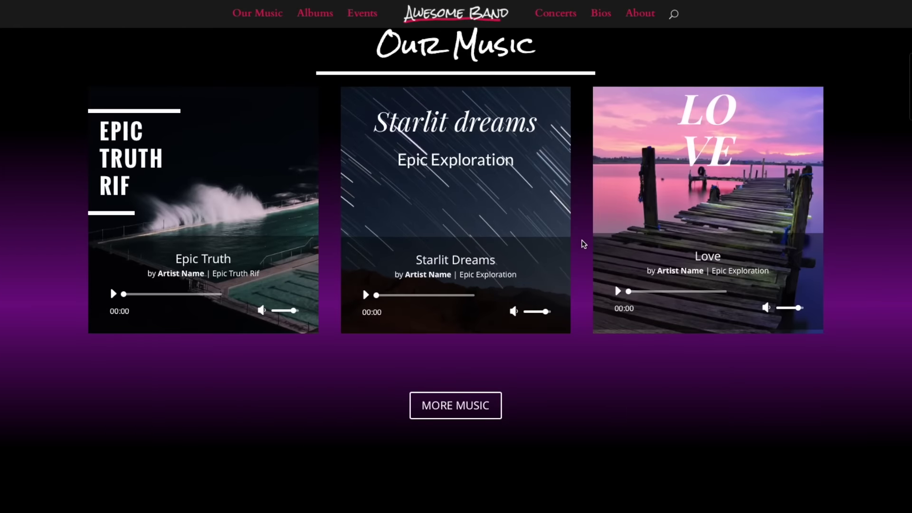
scroll(583, 244, down, 1)
scroll(584, 244, down, 3)
scroll(583, 244, down, 2)
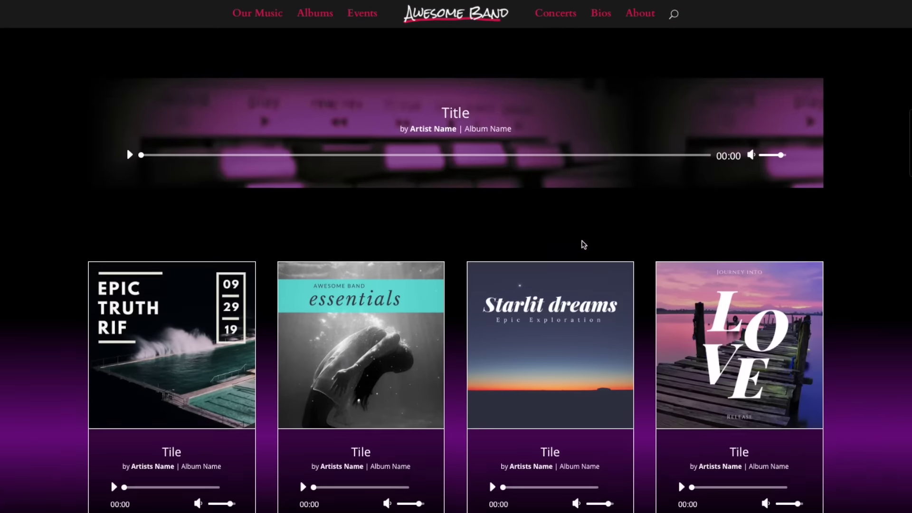
scroll(583, 244, down, 2)
scroll(582, 245, down, 2)
scroll(583, 244, down, 3)
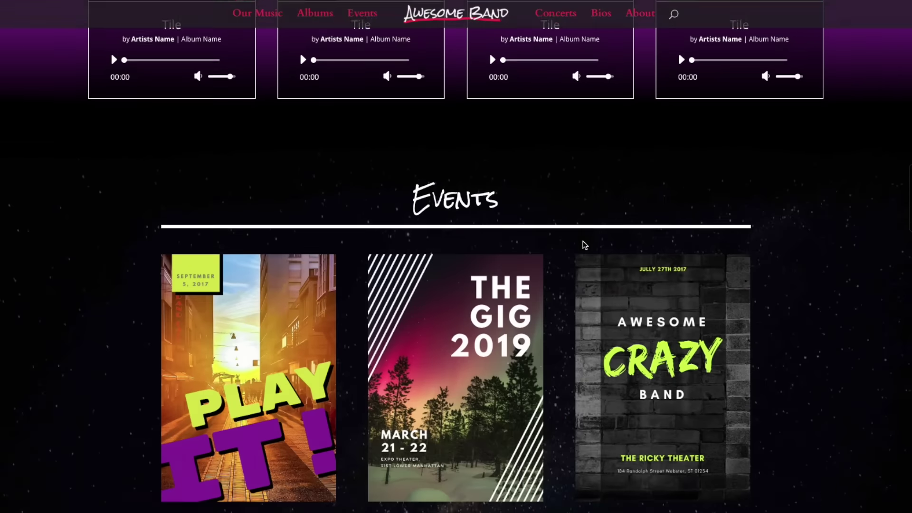
scroll(583, 245, down, 2)
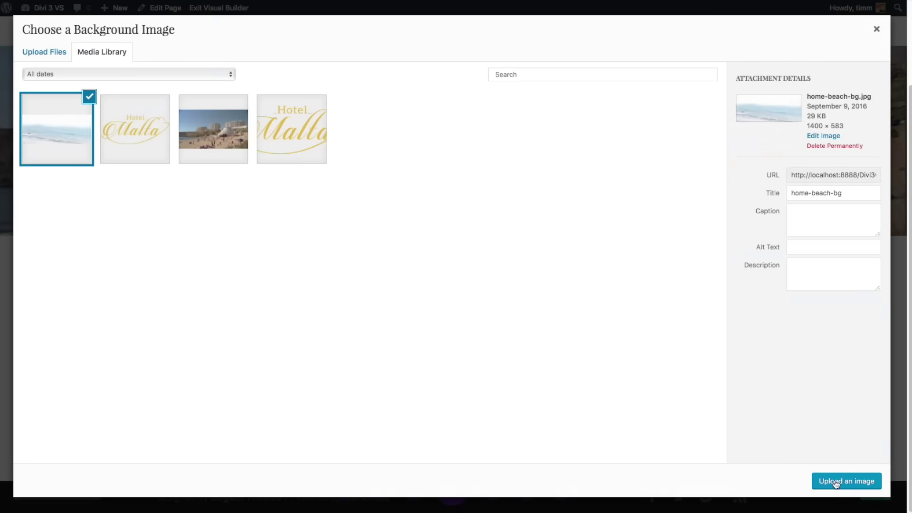
Apply the beach photo as section background, retype the hero headline, and confirm the section changes.
click(835, 482)
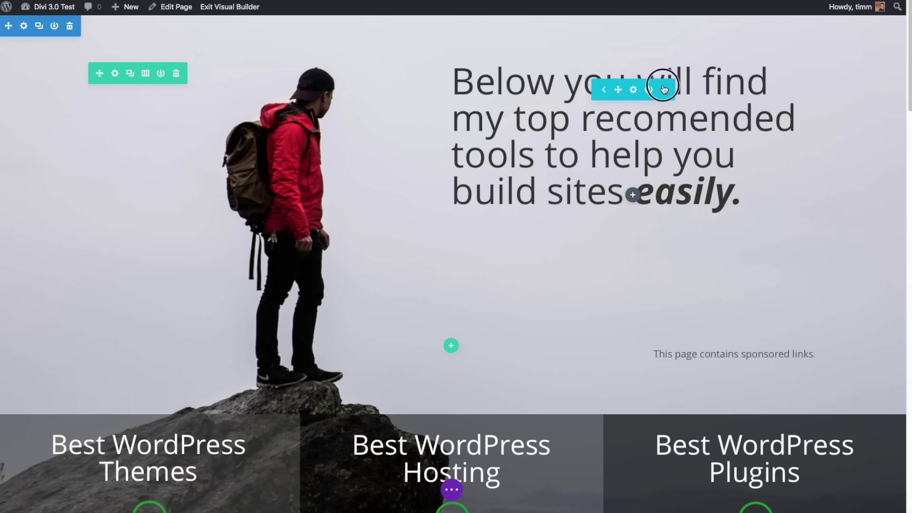
click(663, 89)
text(Master Building You)
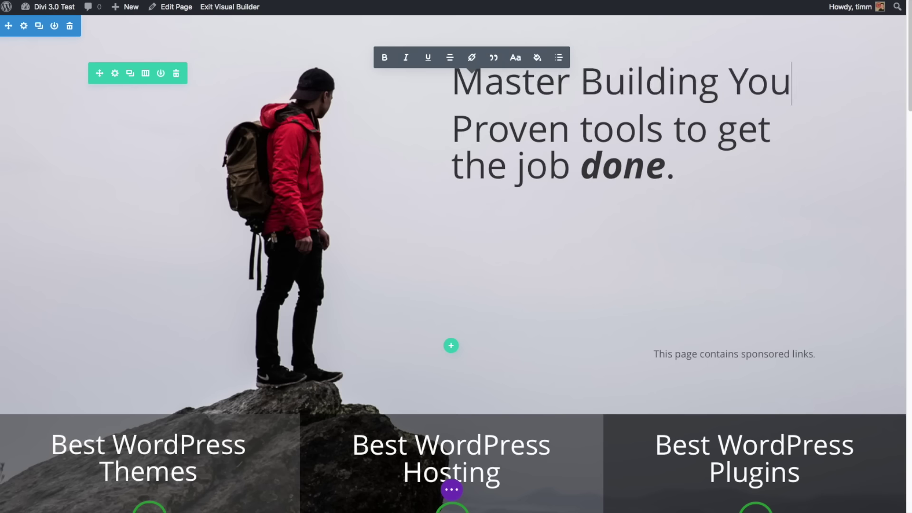
text(r W)
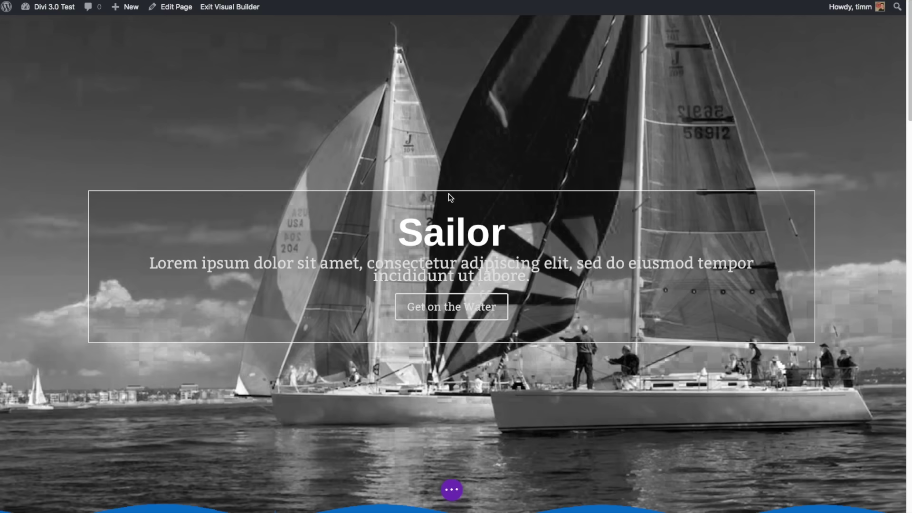
mouse_move(452, 234)
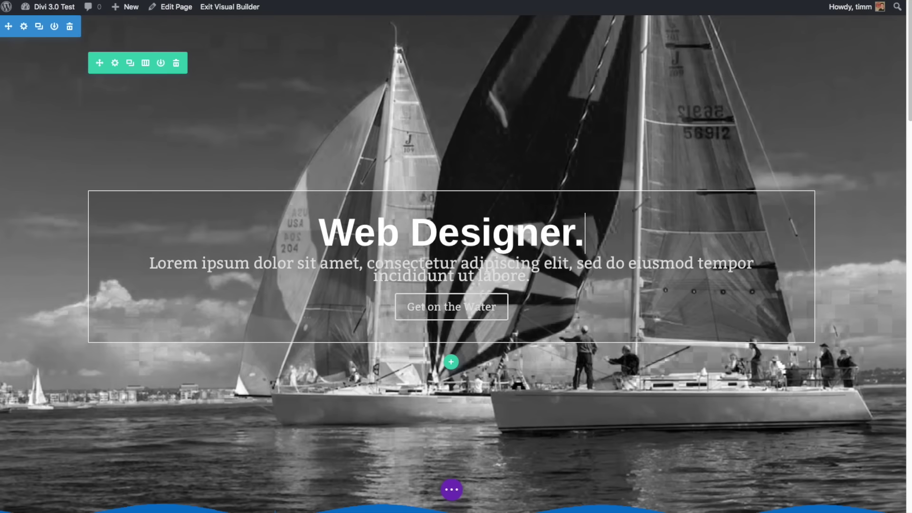
mouse_move(432, 119)
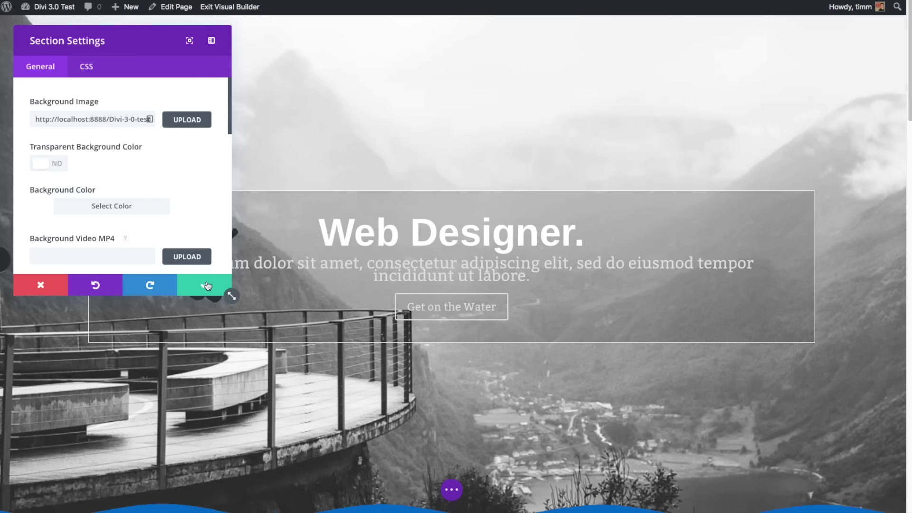
click(207, 285)
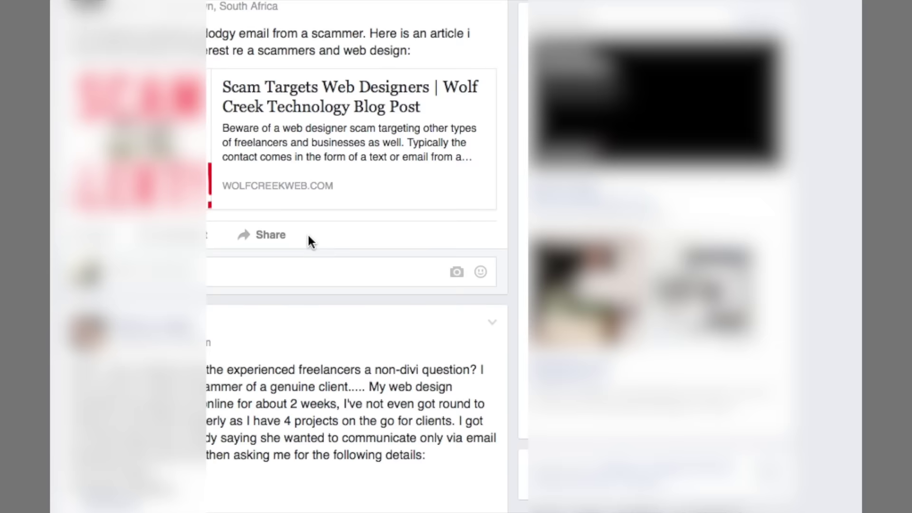
scroll(307, 233, down, 5)
scroll(308, 235, down, 3)
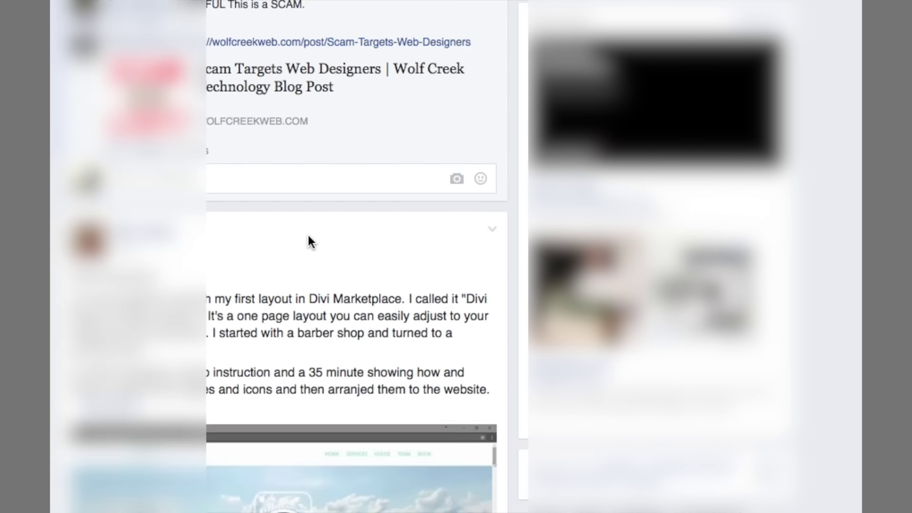
scroll(309, 236, down, 3)
scroll(309, 236, down, 1)
scroll(308, 235, down, 1)
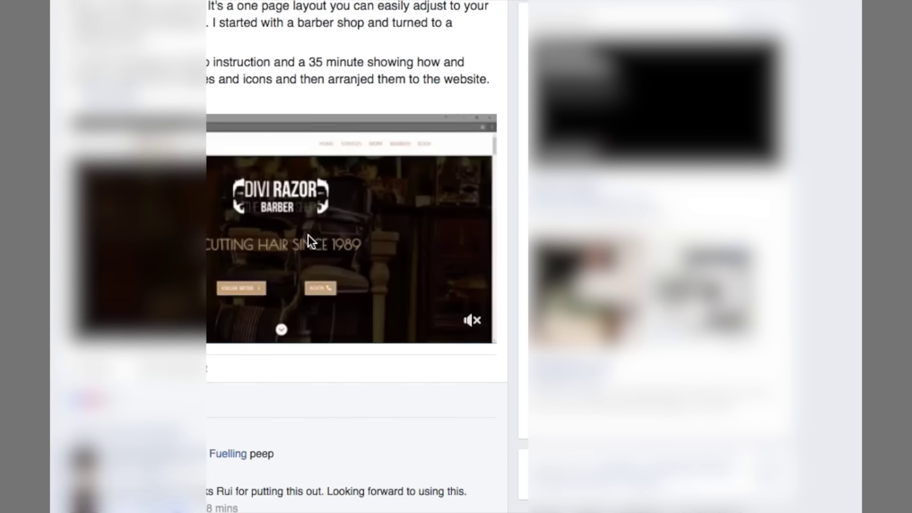
scroll(309, 236, down, 5)
scroll(308, 233, down, 1)
scroll(307, 233, down, 5)
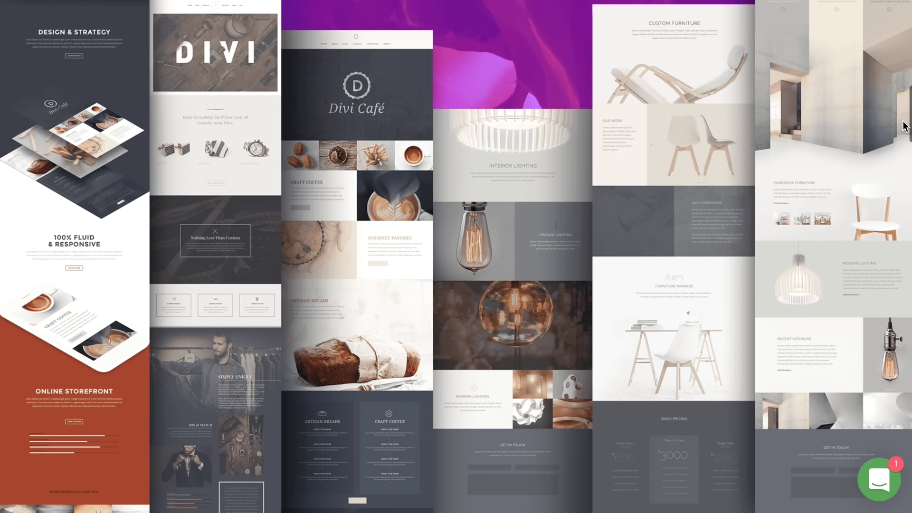
scroll(903, 126, down, 3)
scroll(904, 126, down, 2)
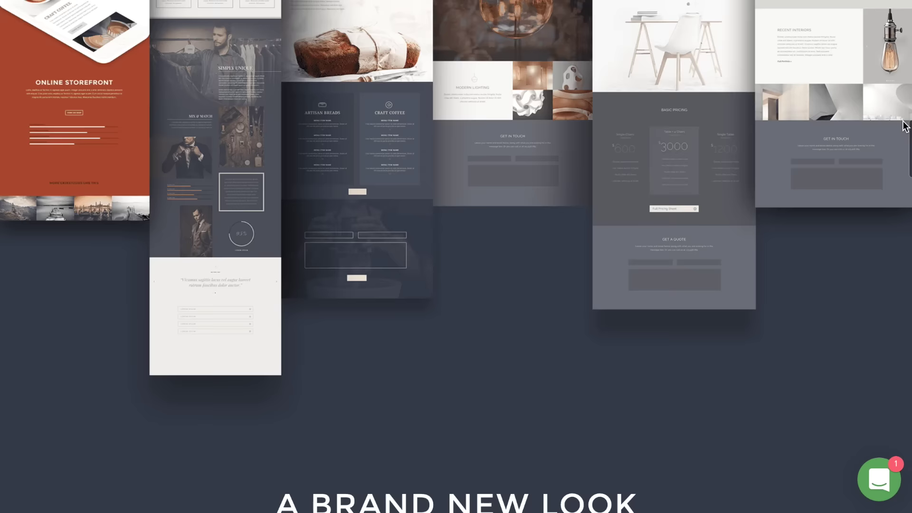
scroll(904, 126, down, 3)
scroll(904, 126, down, 3)
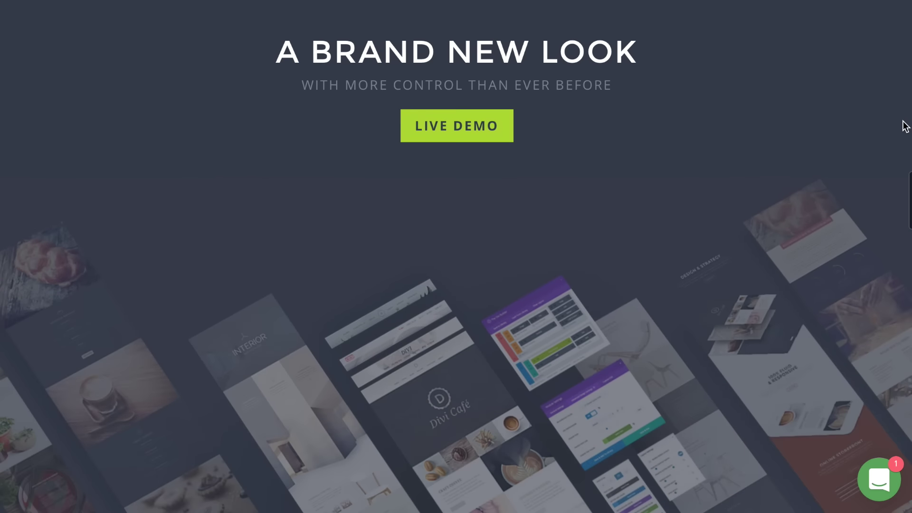
scroll(903, 127, down, 2)
scroll(904, 126, down, 2)
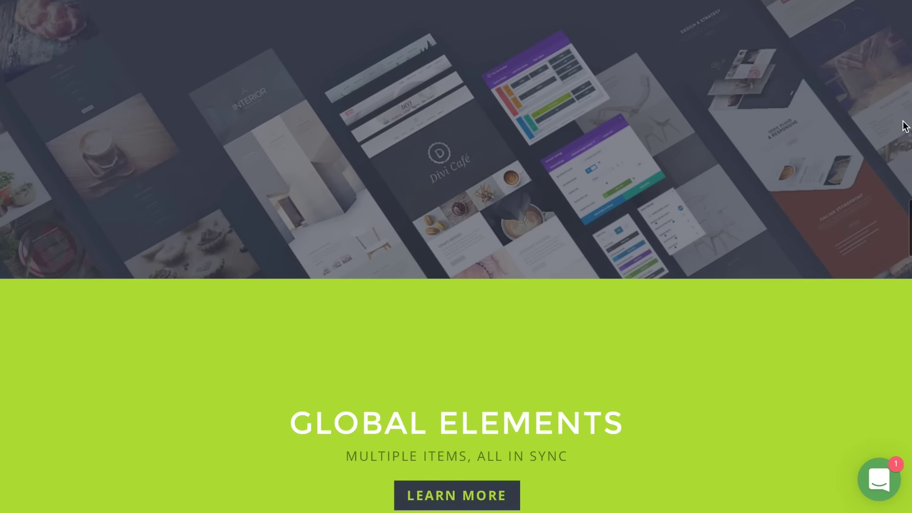
scroll(904, 126, down, 2)
scroll(903, 126, down, 2)
scroll(904, 125, down, 1)
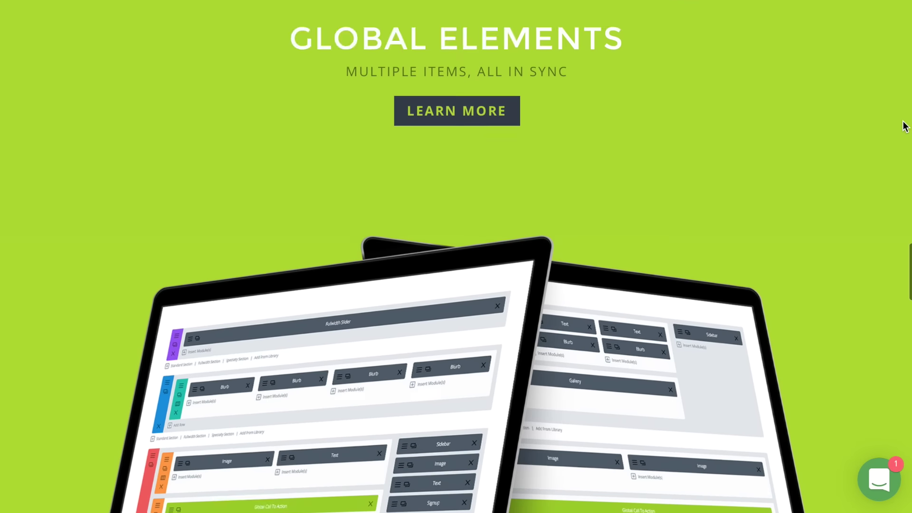
scroll(903, 126, down, 1)
scroll(903, 126, down, 1)
scroll(904, 126, down, 1)
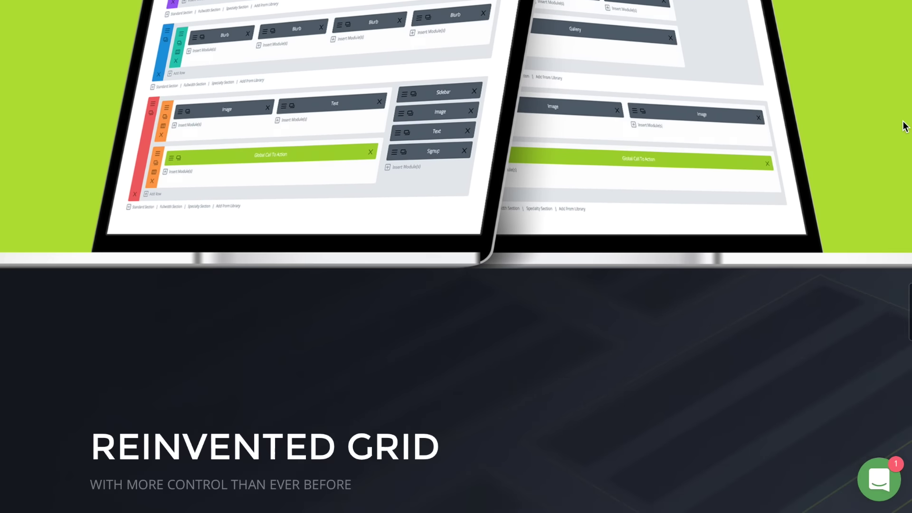
scroll(903, 126, down, 1)
scroll(903, 127, down, 1)
scroll(903, 127, down, 1)
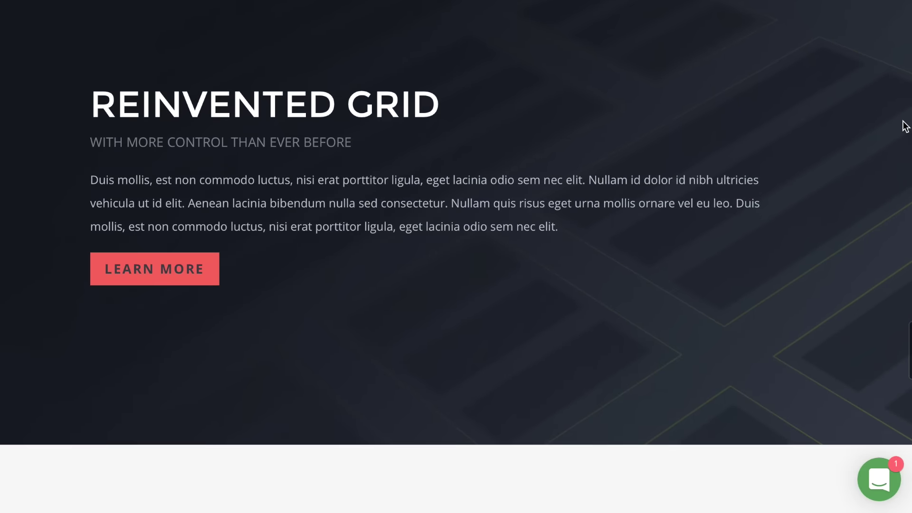
scroll(903, 125, down, 1)
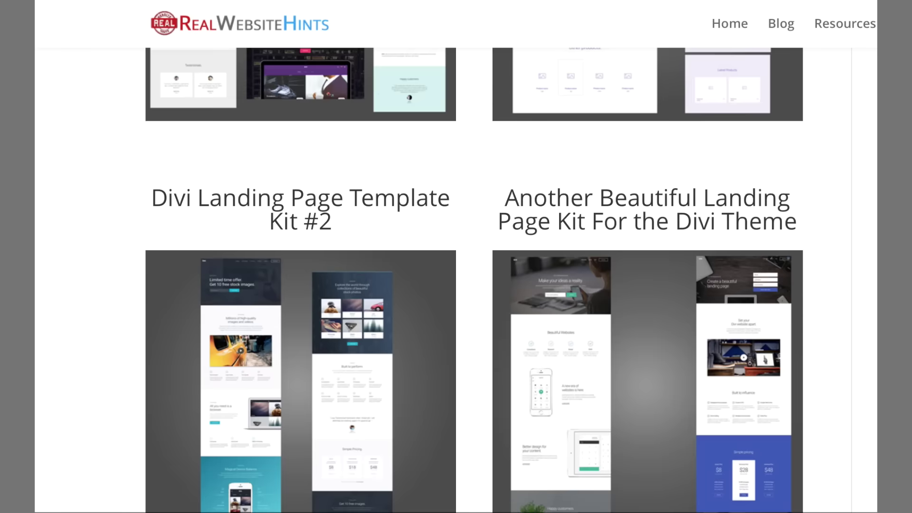
scroll(456, 285, down, 2)
scroll(456, 285, down, 2)
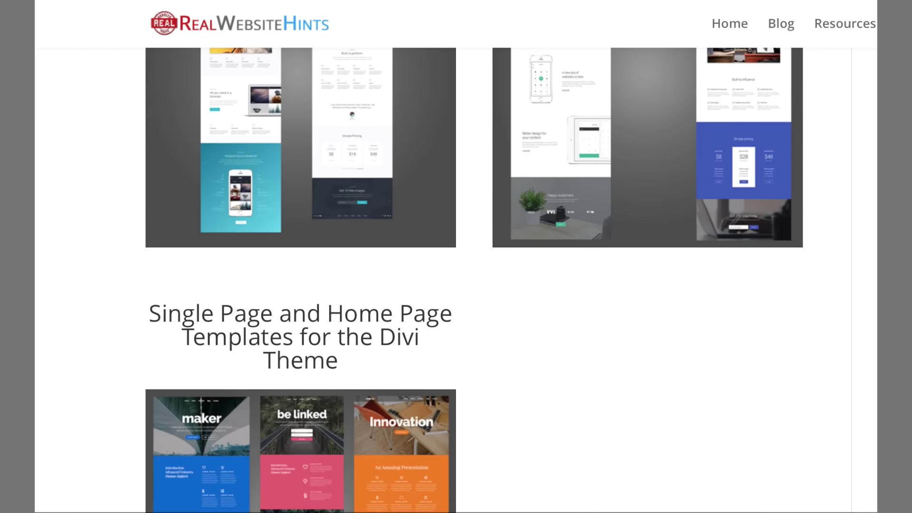
scroll(456, 285, down, 1)
scroll(456, 284, down, 2)
scroll(456, 285, down, 2)
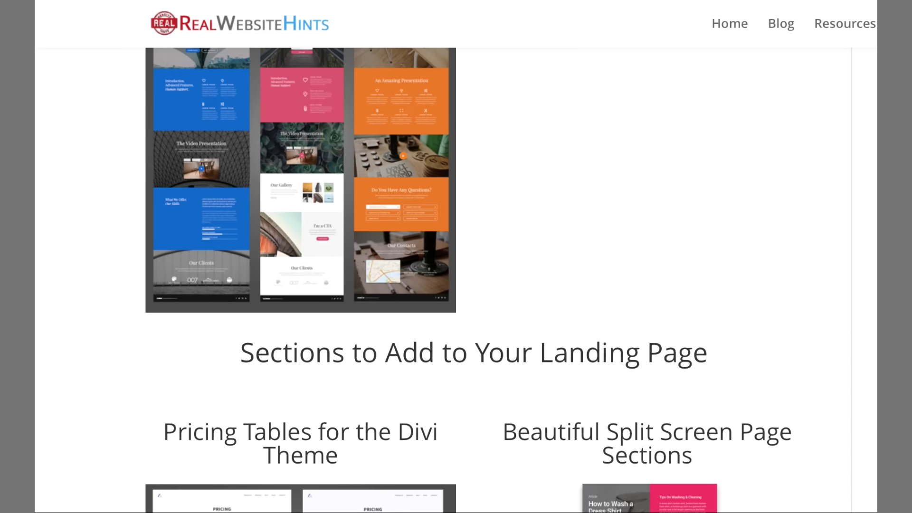
scroll(456, 285, down, 2)
scroll(456, 285, down, 2)
scroll(456, 285, down, 1)
scroll(456, 286, down, 1)
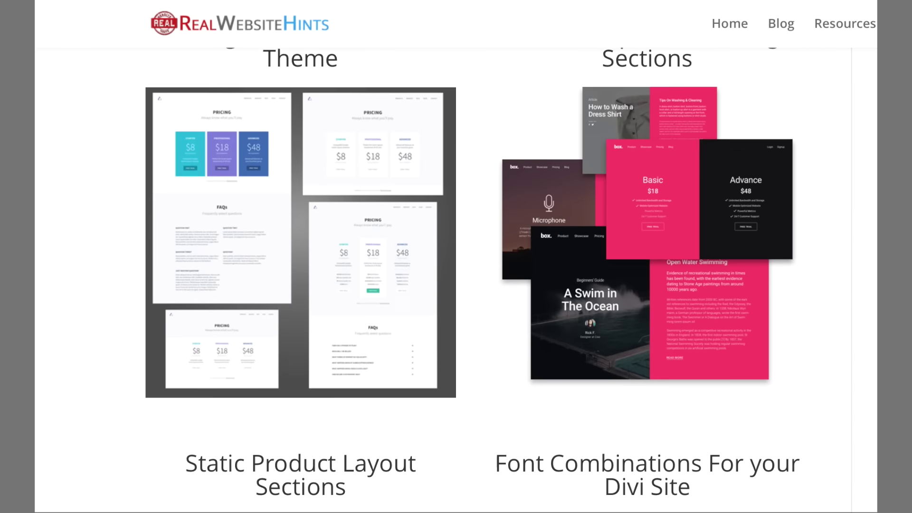
scroll(456, 285, down, 2)
scroll(456, 285, down, 2)
scroll(456, 285, down, 1)
scroll(456, 285, down, 3)
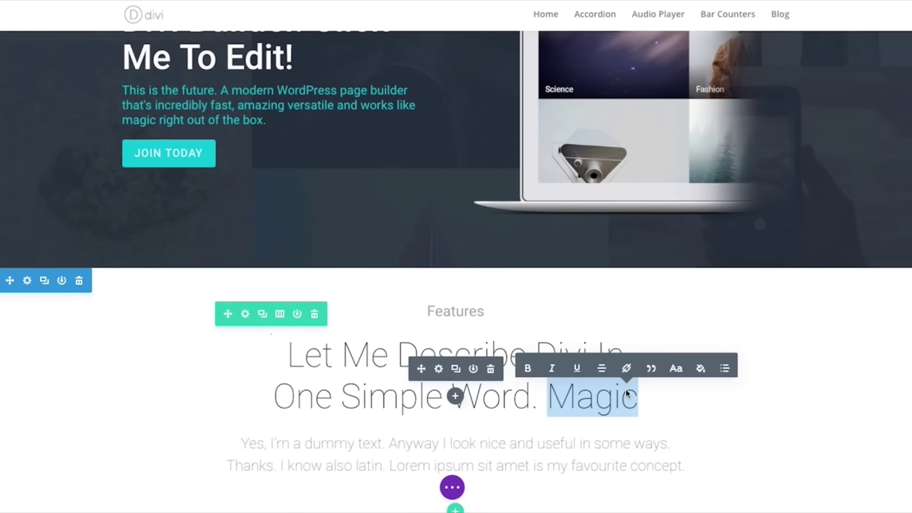
Set 'Magic' in a bold italic serif font and insert an Image module below the text.
click(675, 368)
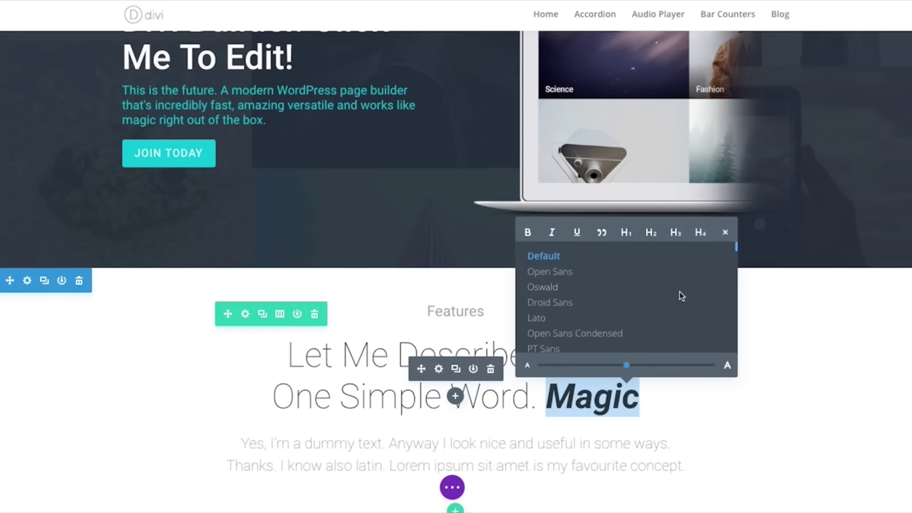
click(475, 278)
scroll(466, 279, down, 2)
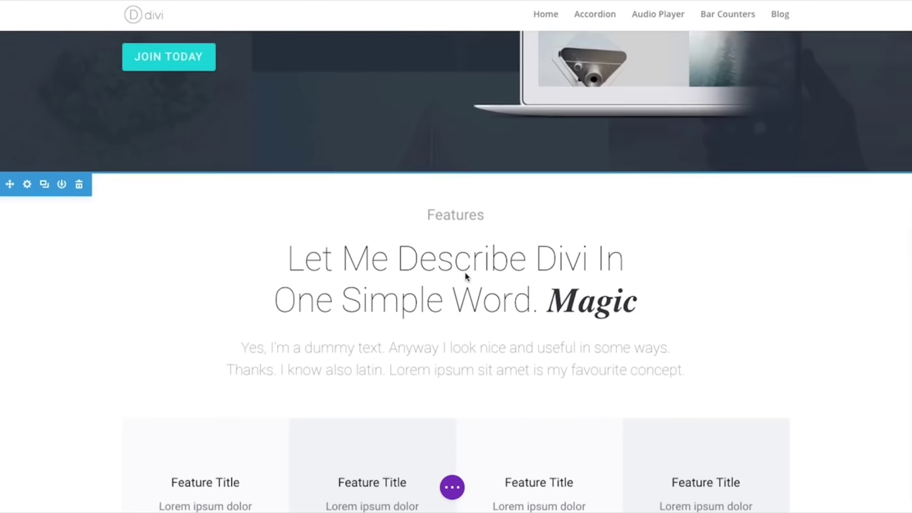
scroll(466, 279, down, 1)
click(454, 310)
scroll(470, 234, down, 3)
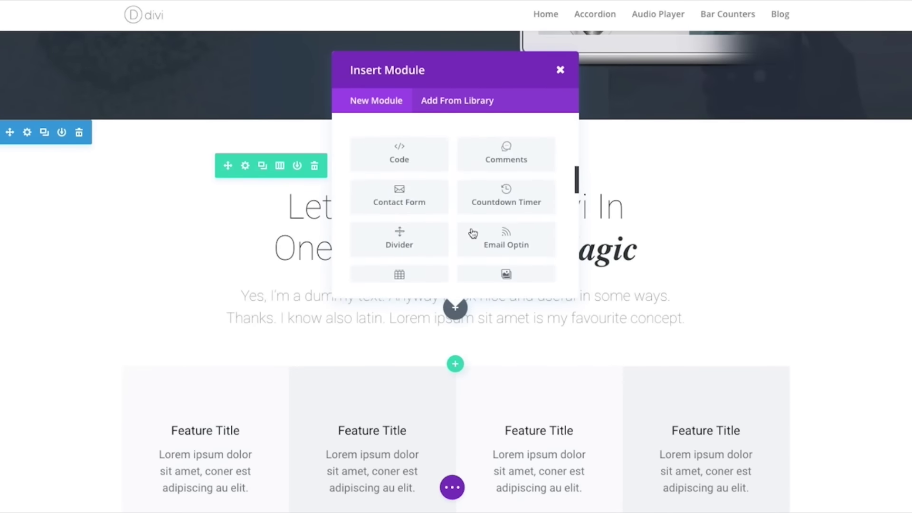
scroll(469, 233, down, 2)
click(428, 227)
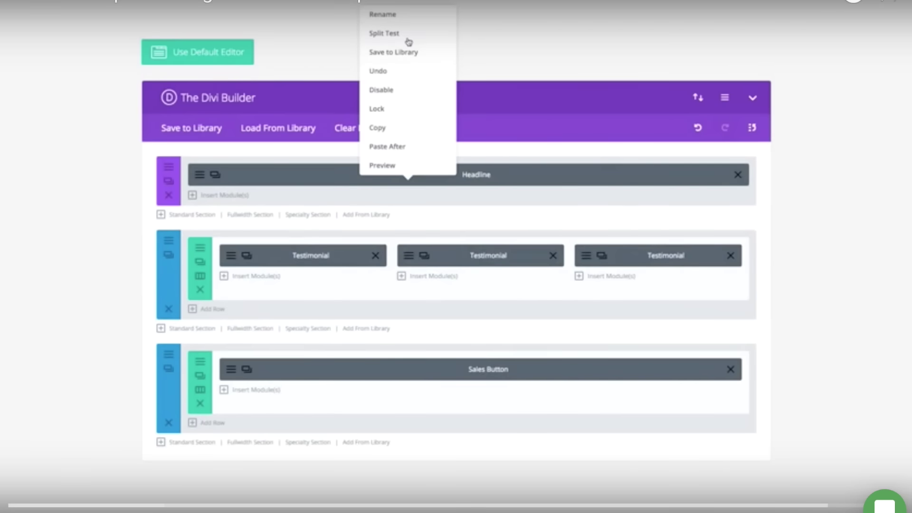
Split-test the Headline with the Sales Button as goal, adding and reordering four variations.
click(408, 40)
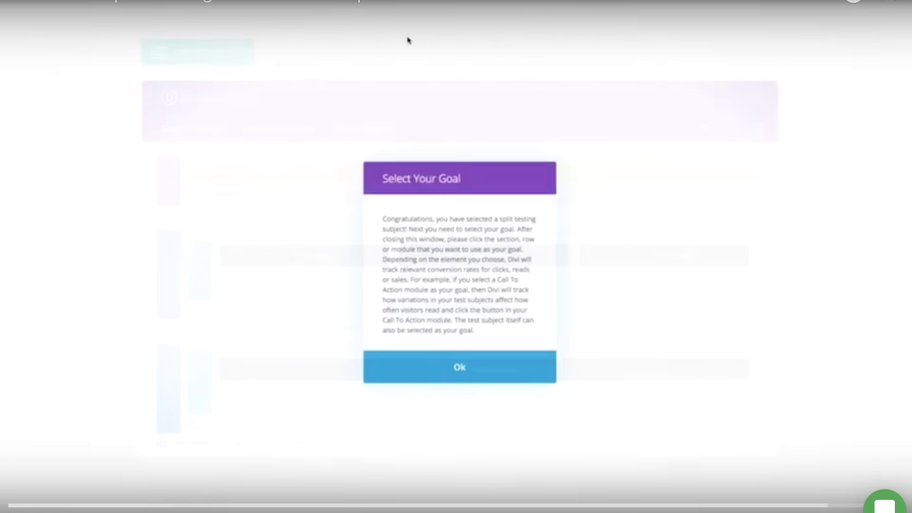
click(392, 372)
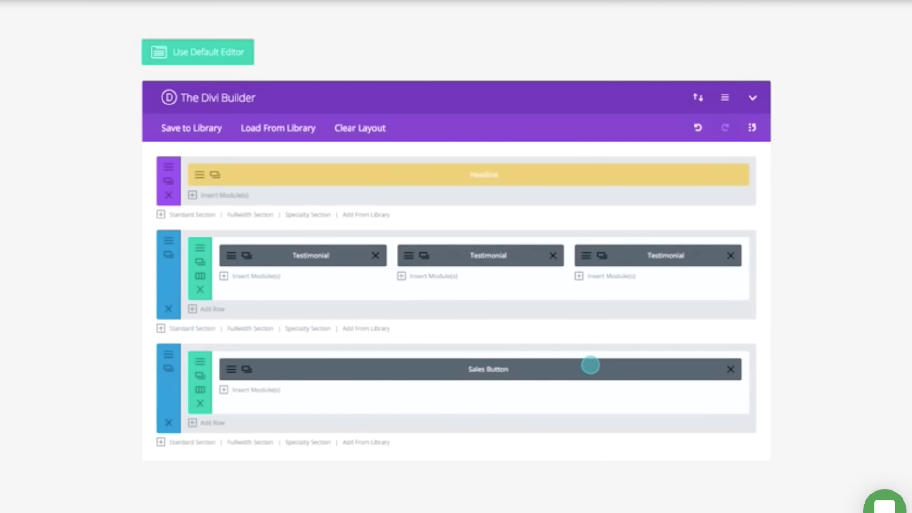
click(587, 368)
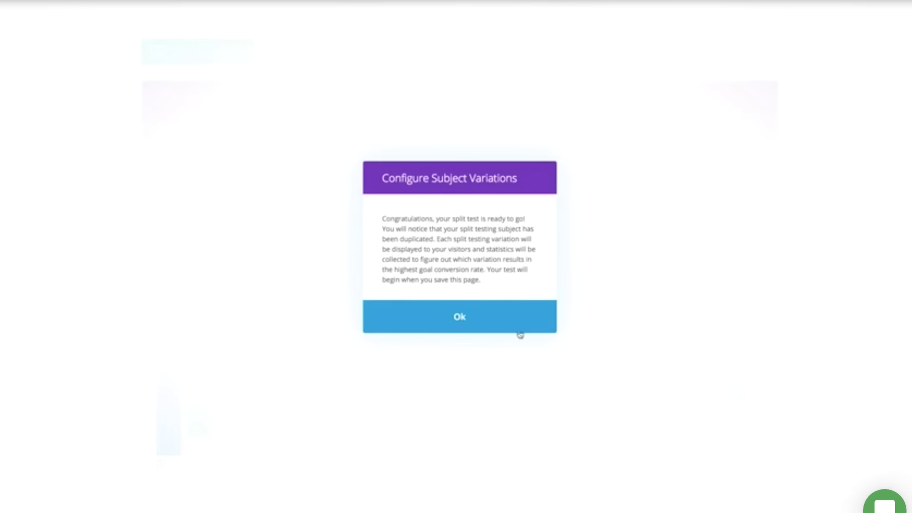
click(491, 319)
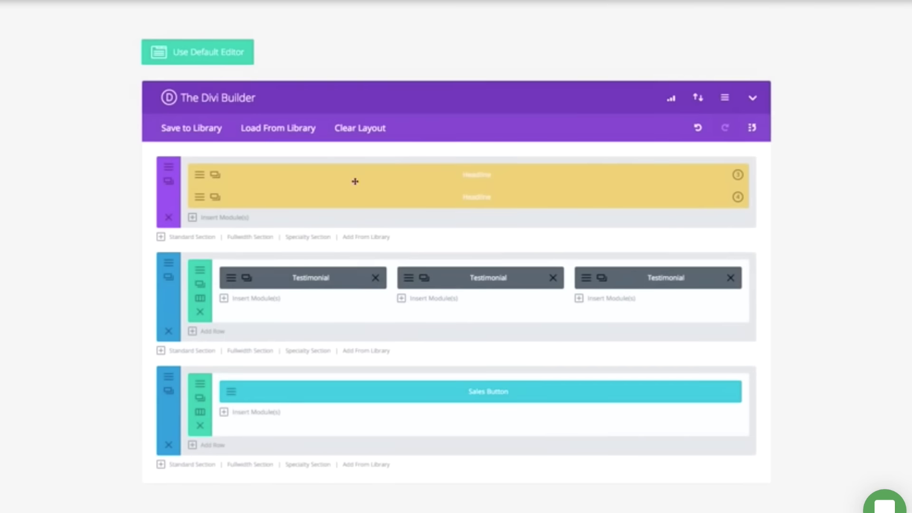
click(217, 199)
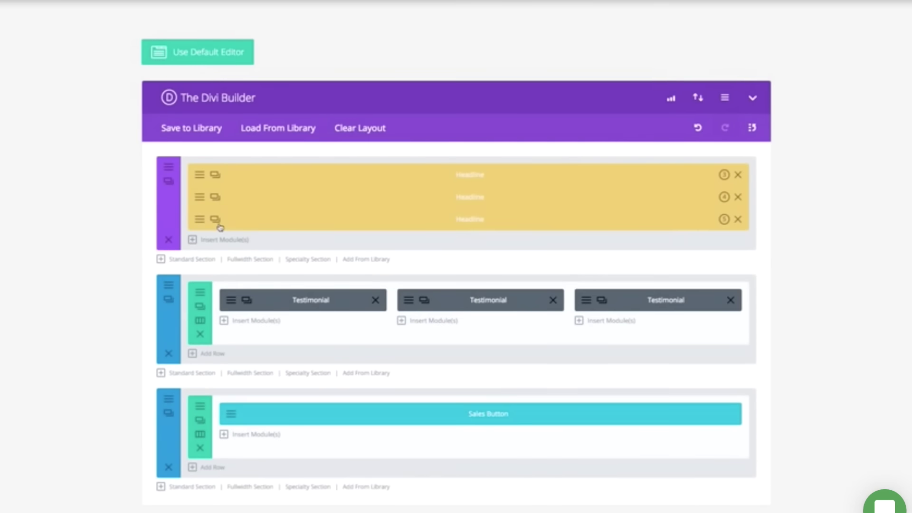
click(217, 221)
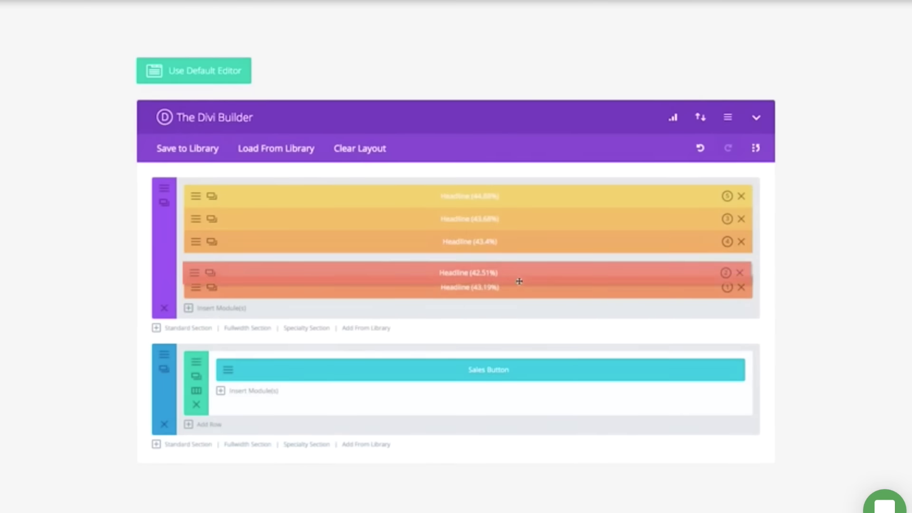
drag(520, 281, 515, 299)
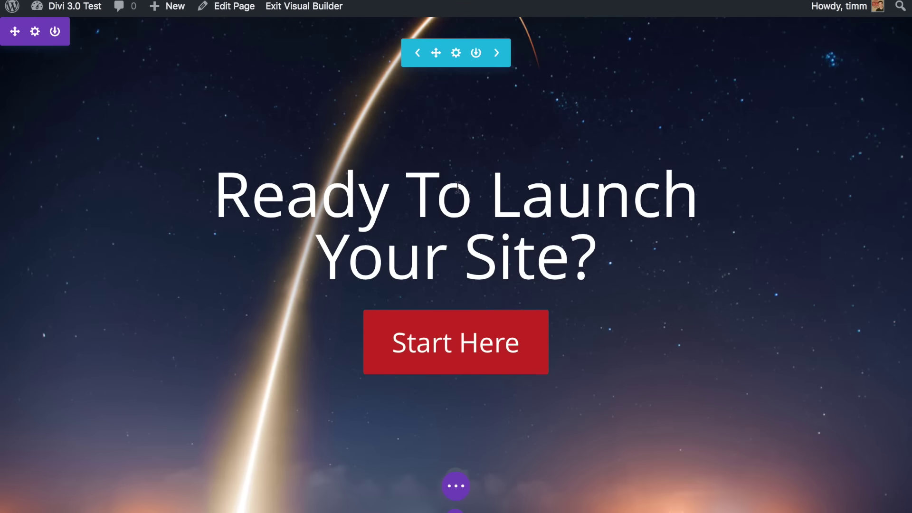
Step through headline slides and open click statistics, hiding four variations from the comparison.
click(497, 57)
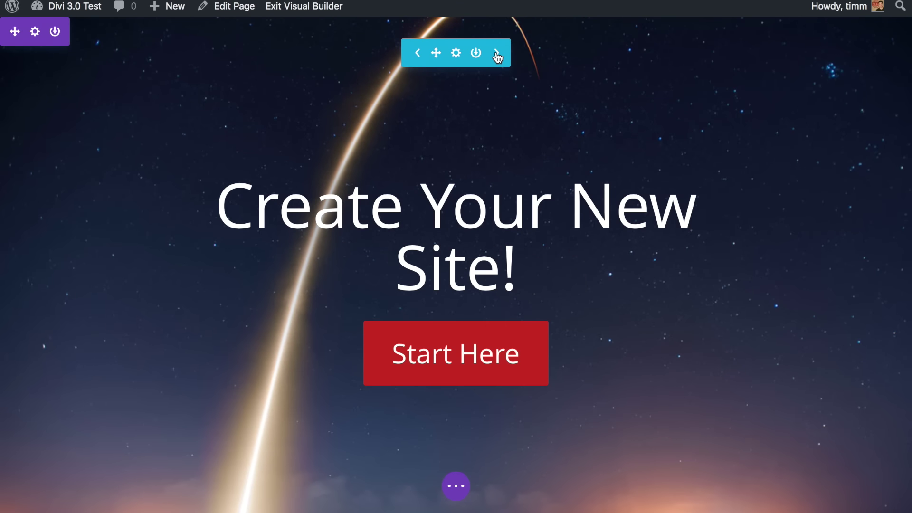
click(497, 57)
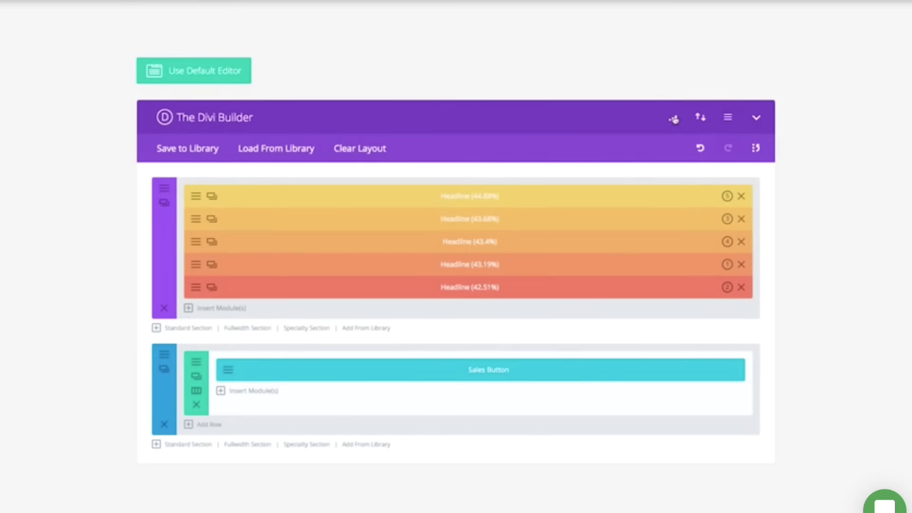
click(673, 119)
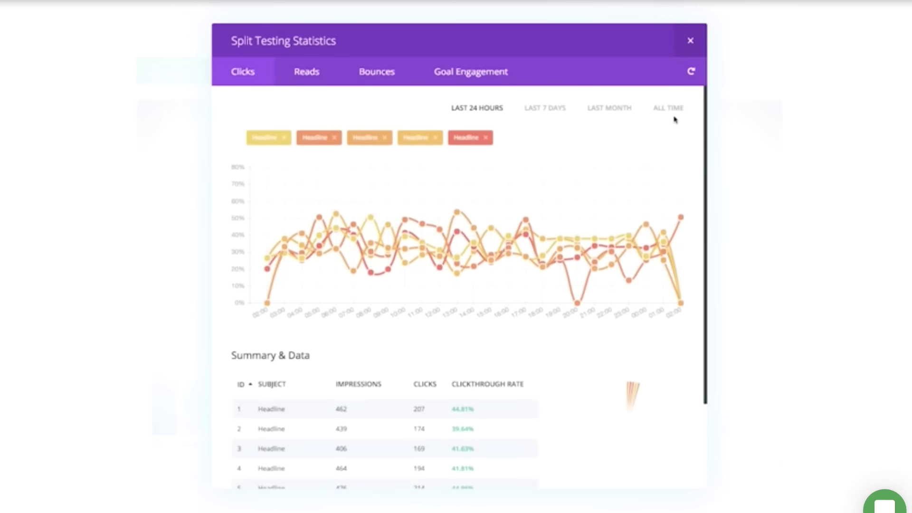
click(470, 140)
click(419, 140)
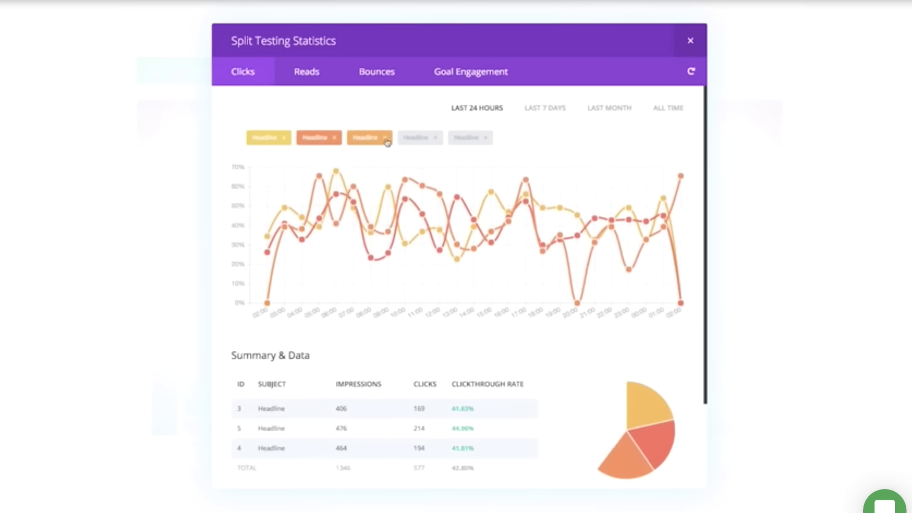
click(363, 140)
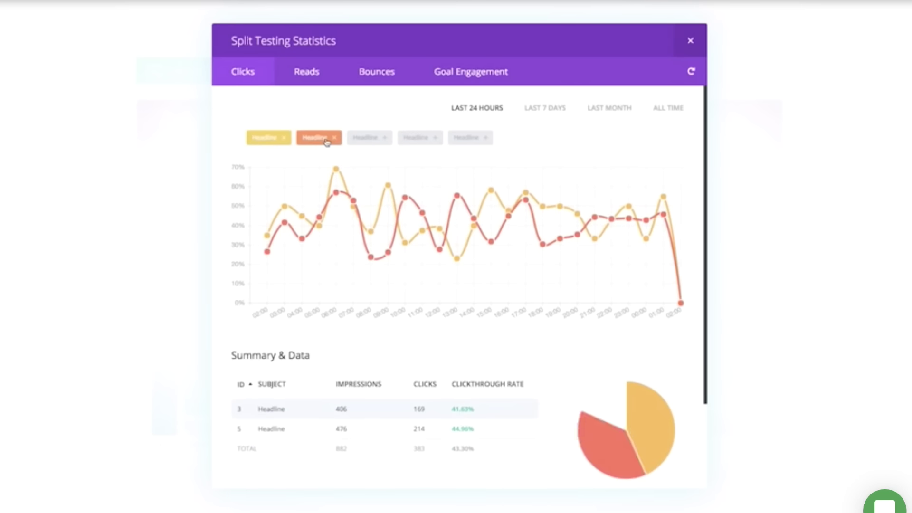
click(326, 141)
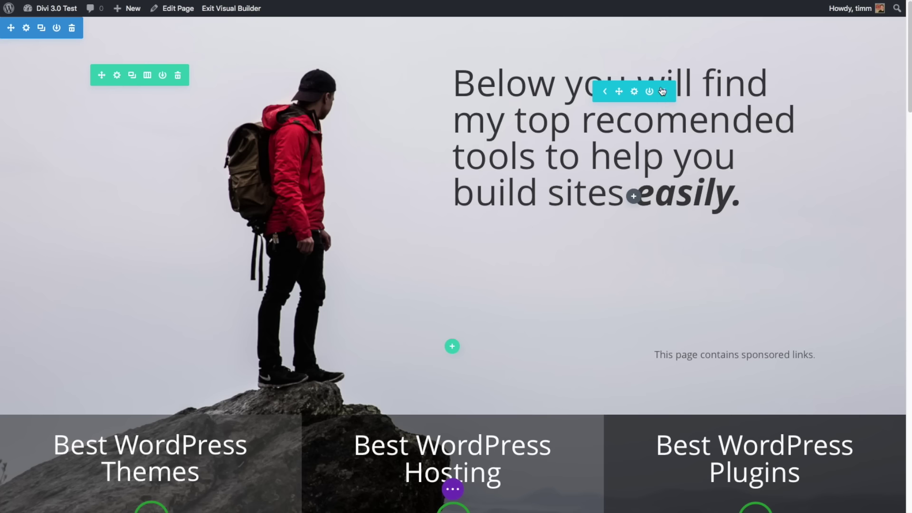
Cycle the headline variations, ending on 'Master Building Your Website'.
click(665, 92)
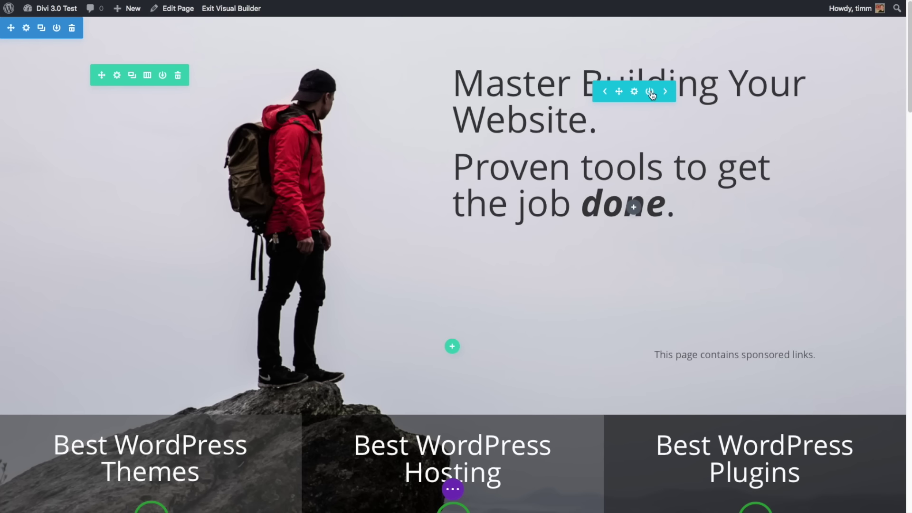
click(607, 91)
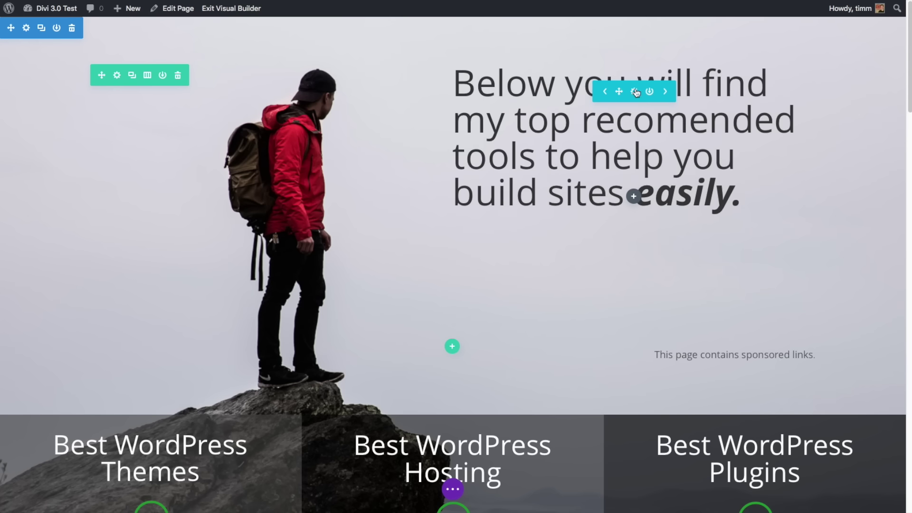
click(664, 91)
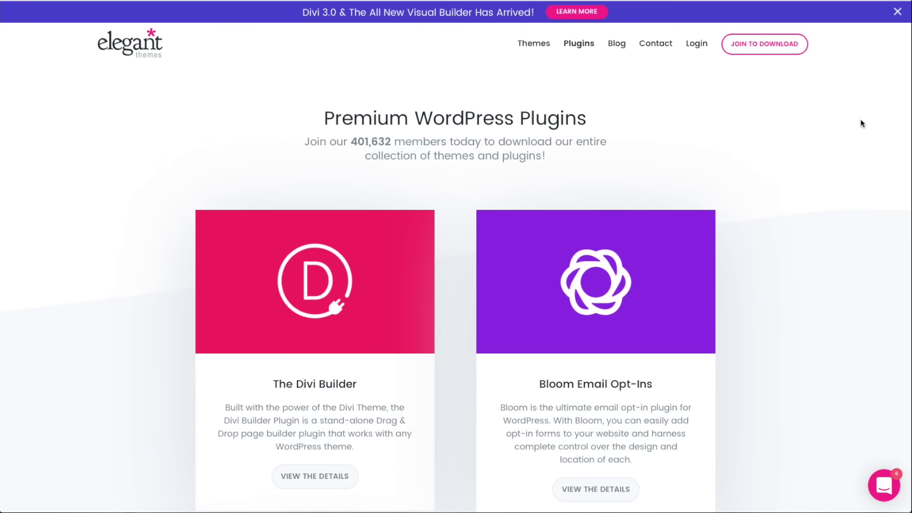
scroll(853, 123, down, 5)
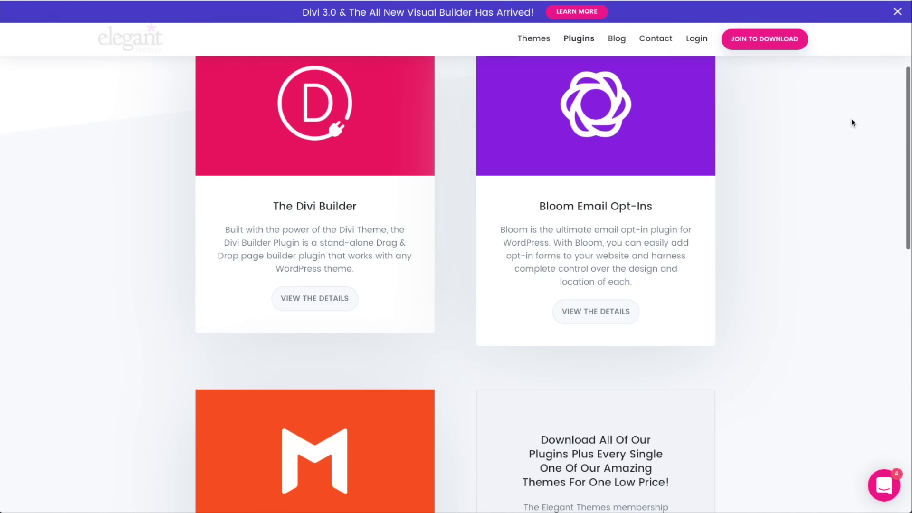
scroll(852, 122, down, 3)
scroll(852, 123, down, 4)
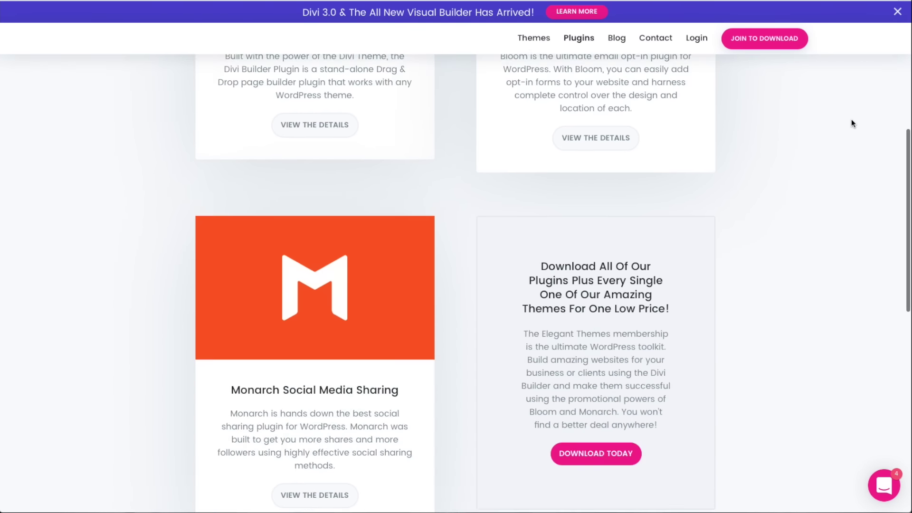
scroll(851, 123, up, 1)
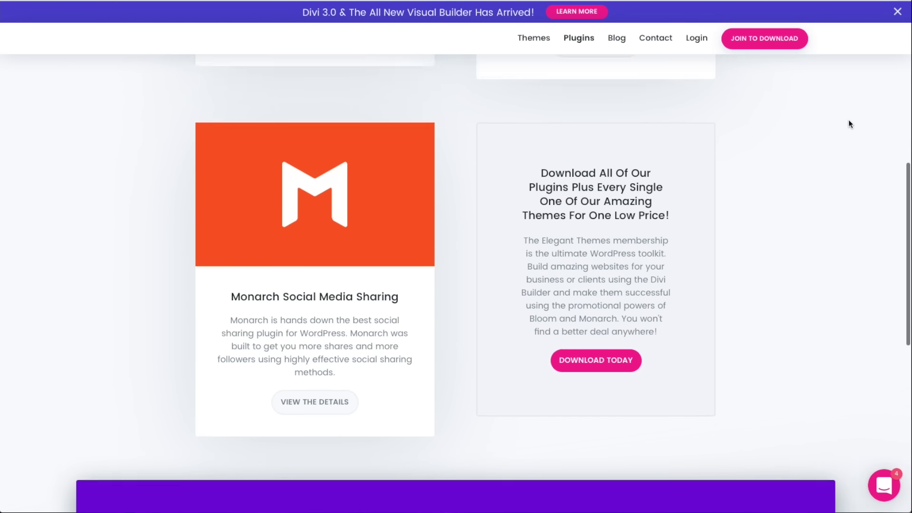
scroll(849, 125, up, 3)
scroll(848, 124, up, 1)
scroll(849, 124, up, 2)
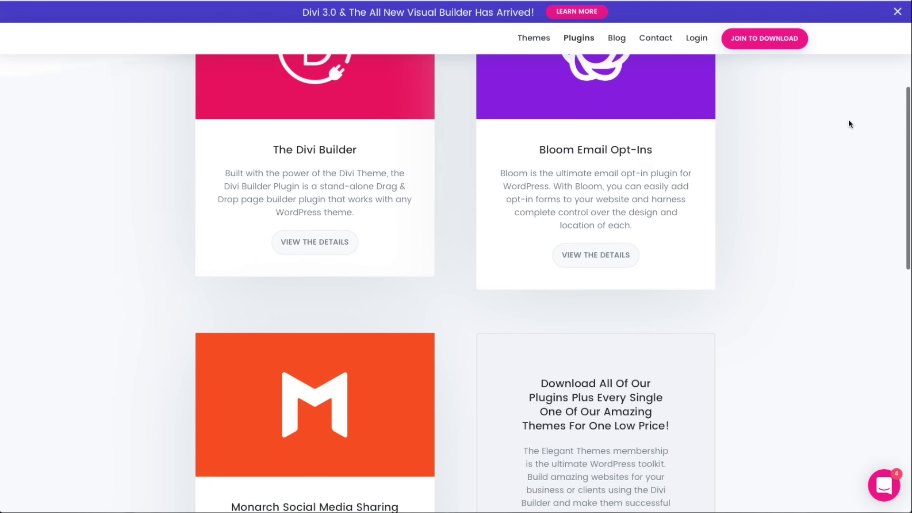
scroll(849, 125, up, 2)
scroll(849, 124, up, 1)
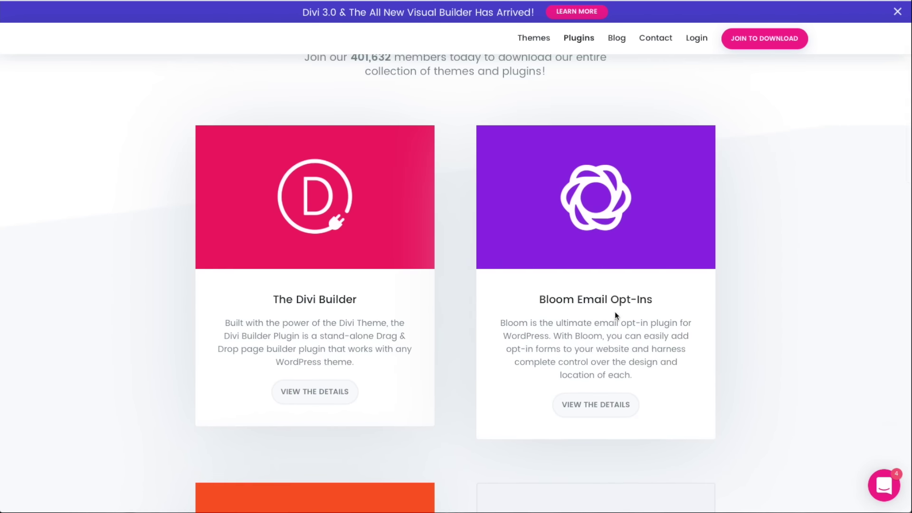
Open the Bloom plugin details page and launch its Live Plugin Demo.
click(589, 405)
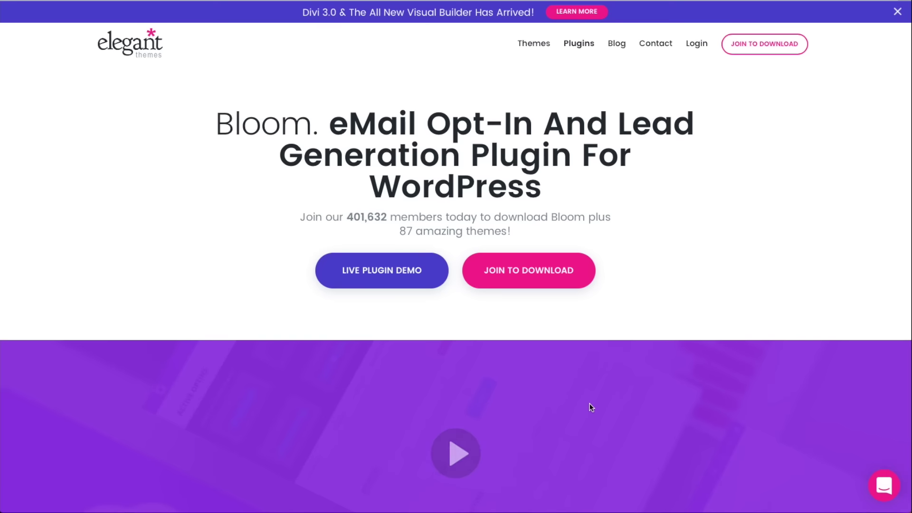
click(371, 271)
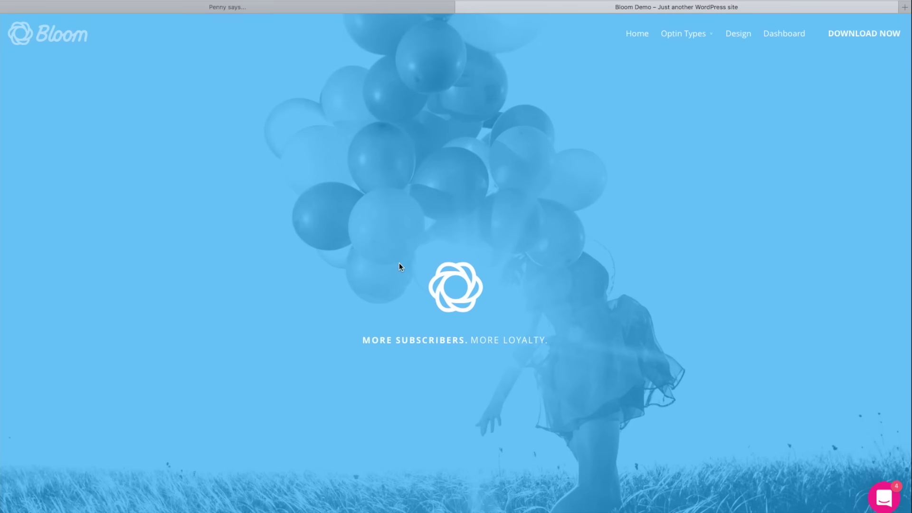
scroll(633, 137, down, 5)
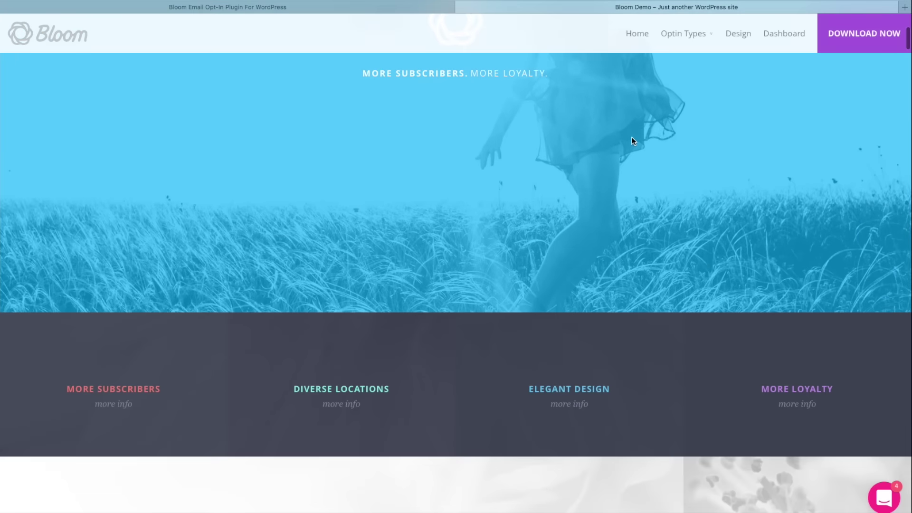
scroll(631, 136, down, 2)
scroll(631, 141, down, 1)
scroll(630, 142, down, 2)
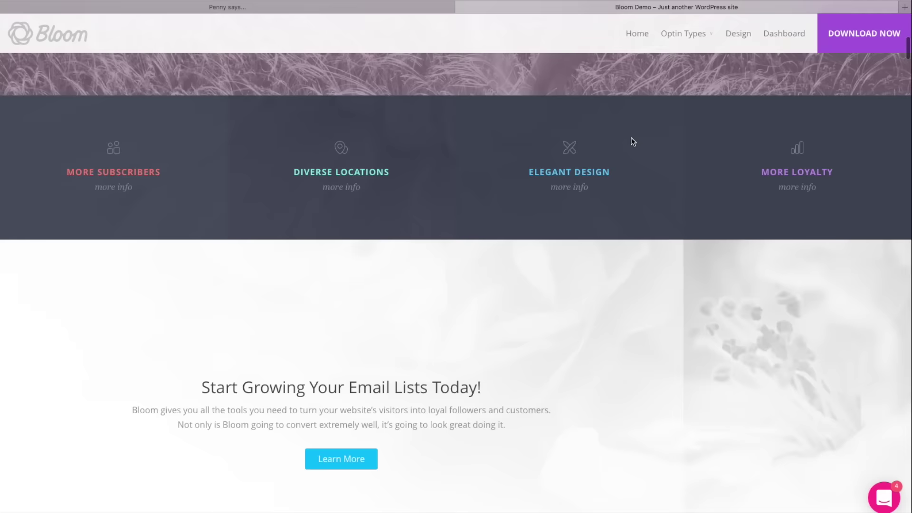
scroll(631, 142, down, 2)
scroll(631, 137, down, 3)
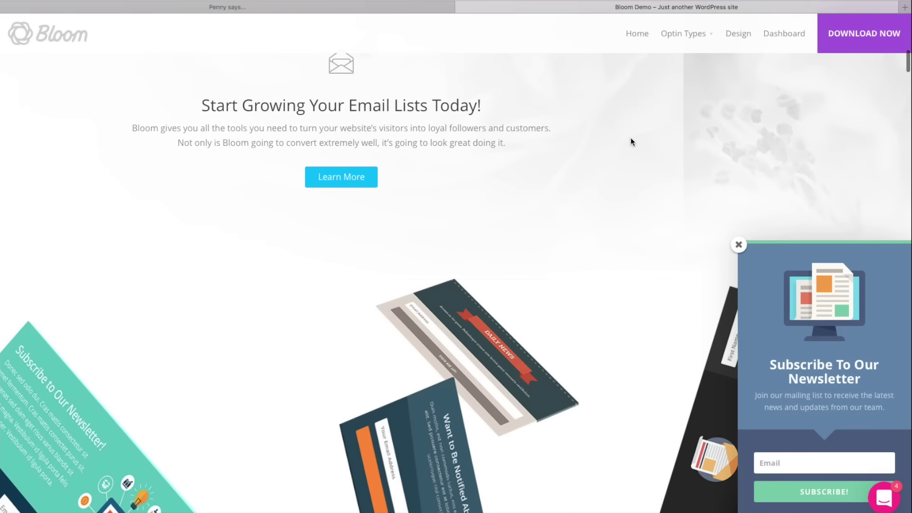
scroll(654, 173, down, 5)
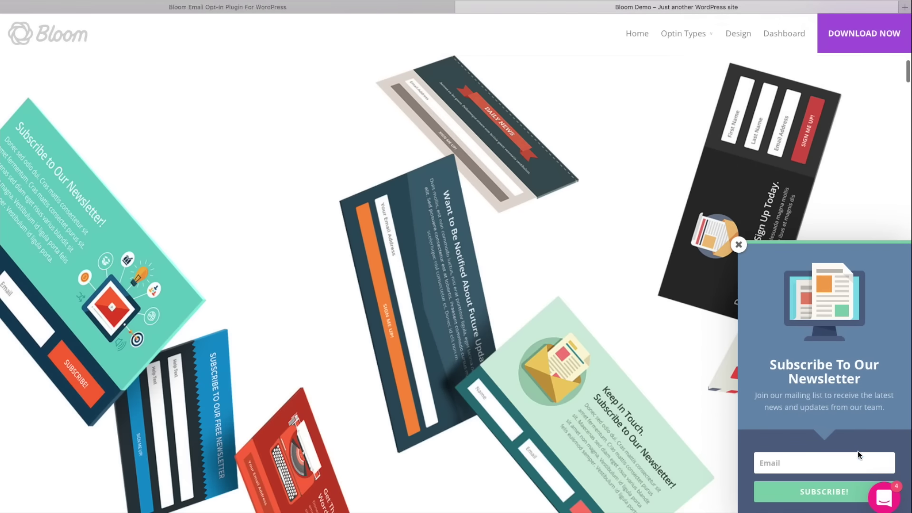
View Bloom's automatic pop-ups demo page, dismissing the newsletter pop-ups.
click(738, 245)
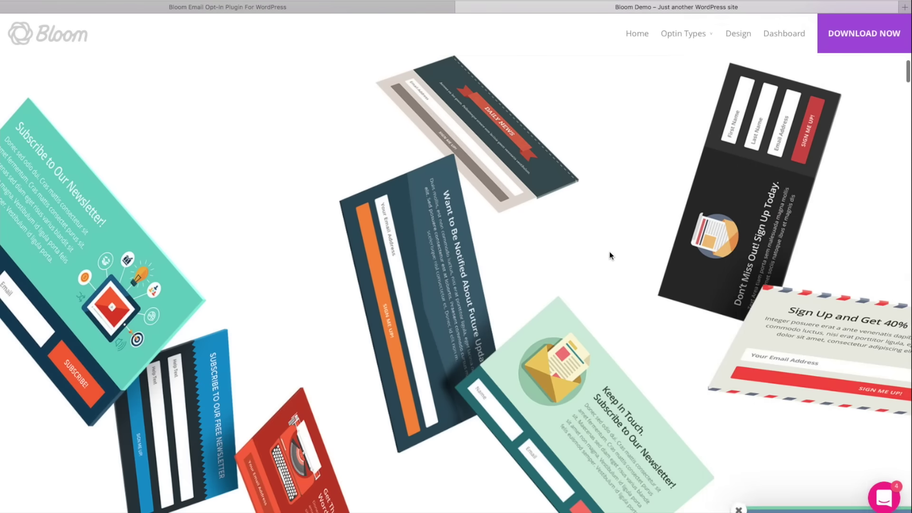
scroll(610, 254, down, 3)
scroll(609, 254, down, 3)
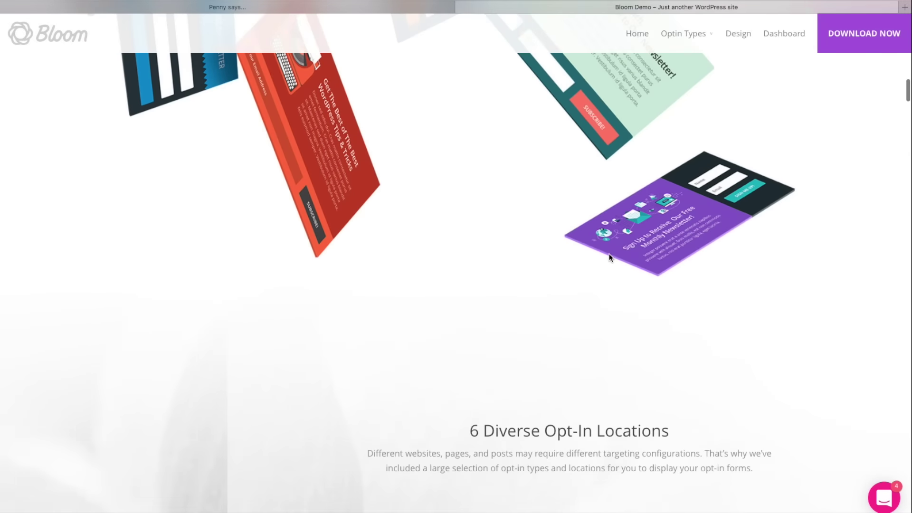
scroll(609, 255, down, 3)
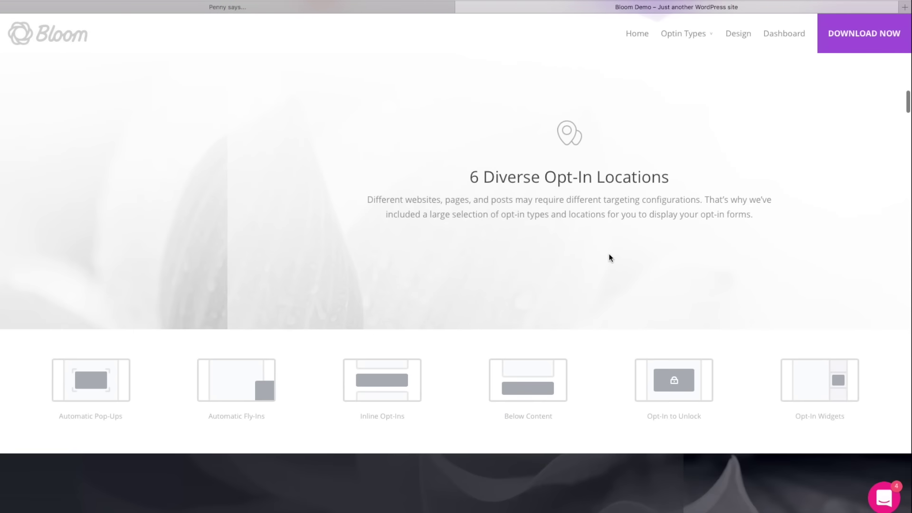
scroll(609, 258, down, 2)
scroll(610, 259, down, 1)
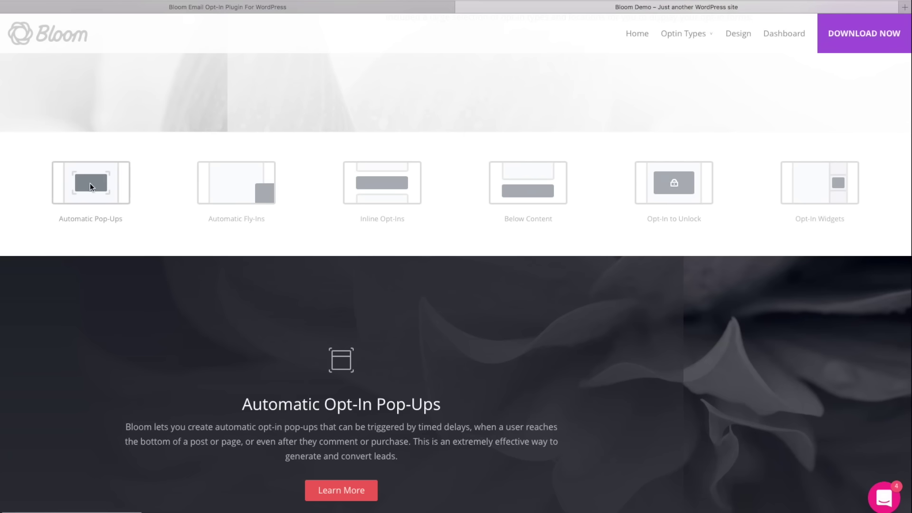
click(90, 183)
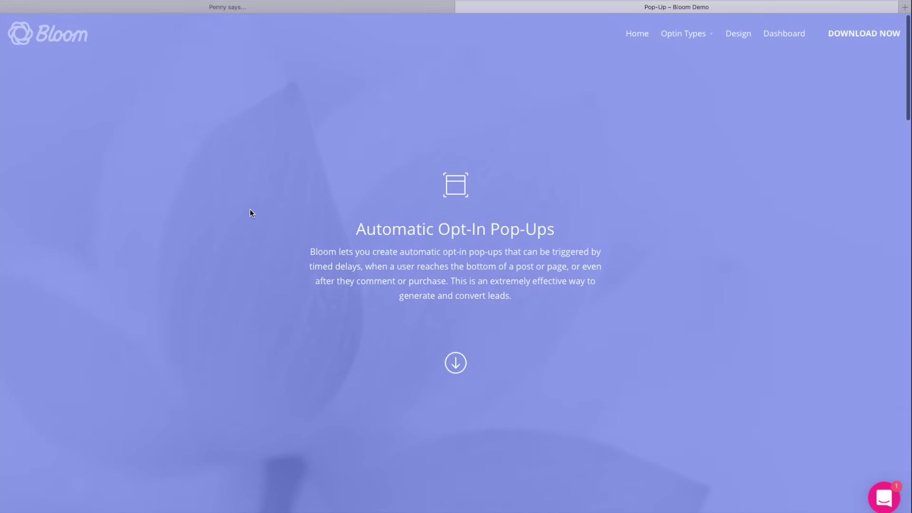
scroll(251, 212, down, 4)
scroll(249, 213, down, 4)
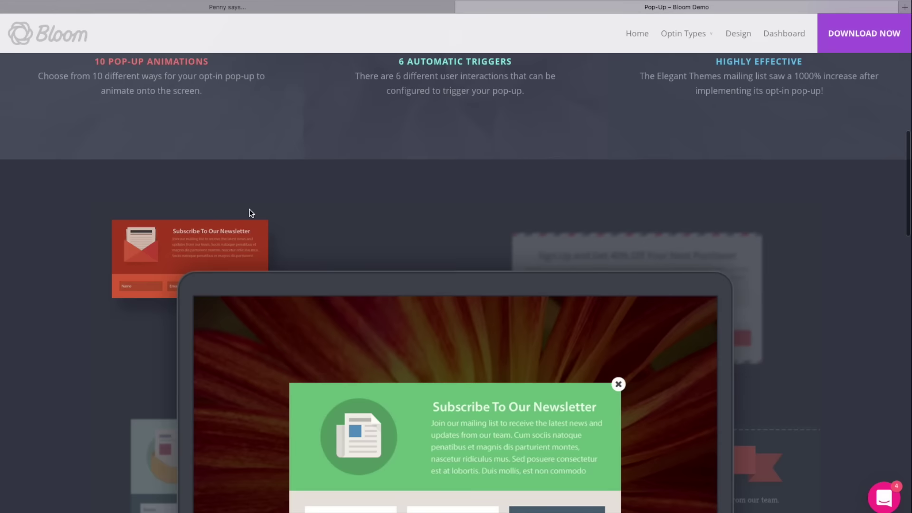
scroll(250, 209, down, 5)
scroll(249, 209, down, 3)
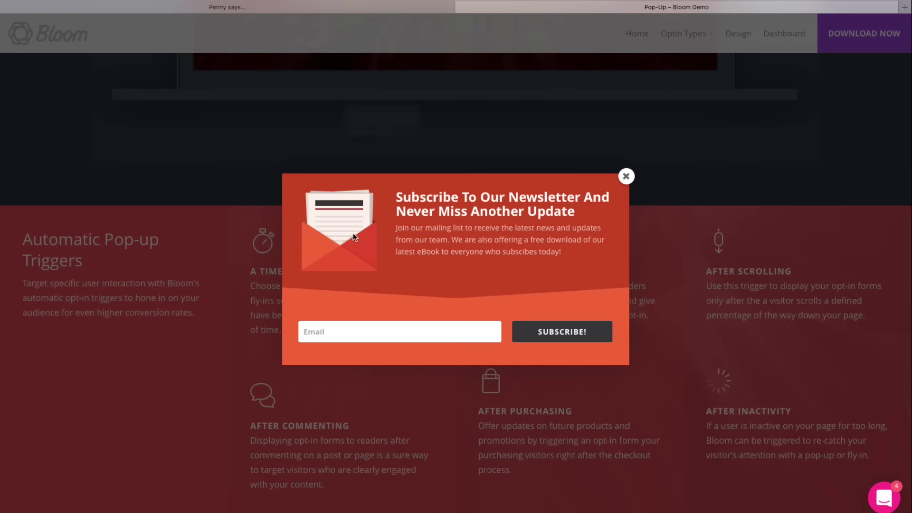
click(627, 177)
mouse_move(683, 33)
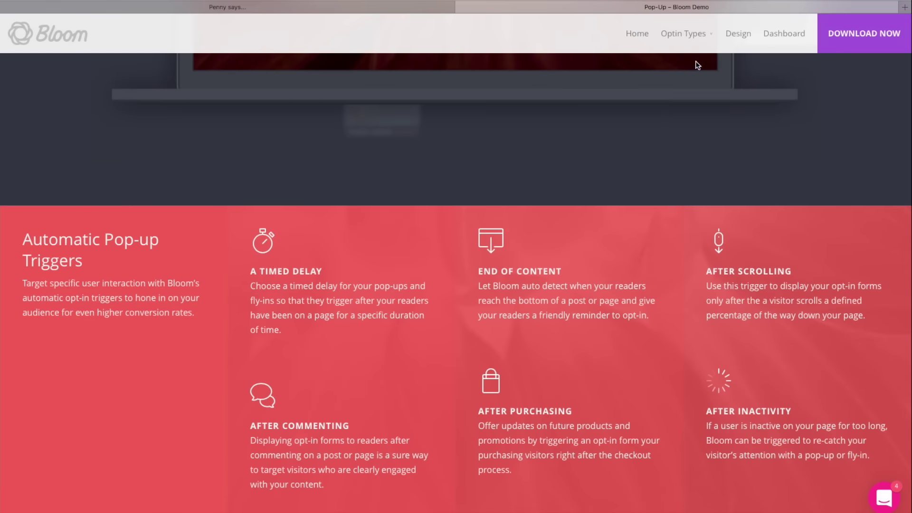
Check the fly-in opt-in demo, dismiss the fly-in, and go to the Inline forms page.
click(683, 91)
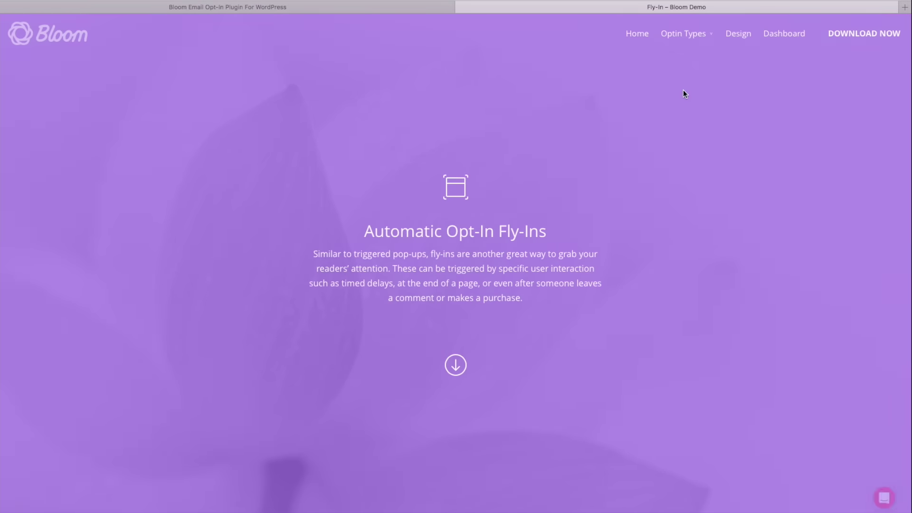
scroll(547, 279, down, 3)
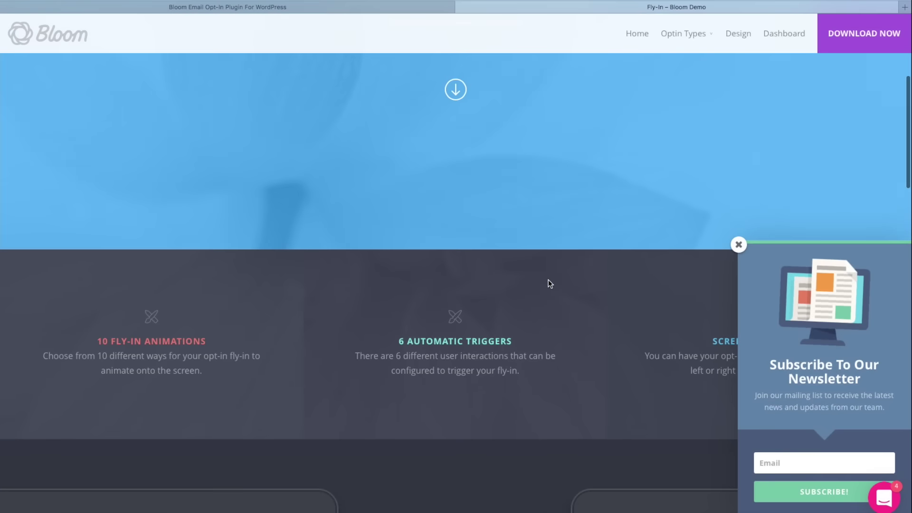
scroll(547, 280, down, 3)
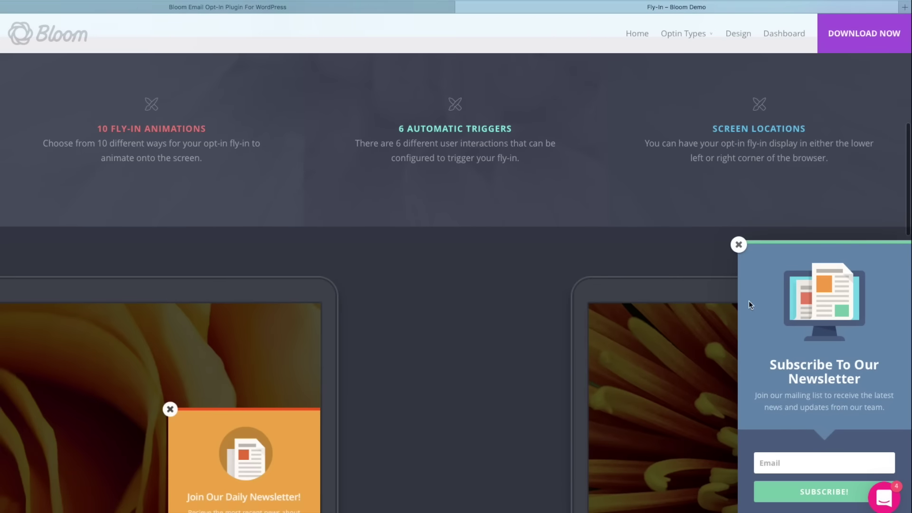
click(739, 245)
mouse_move(683, 34)
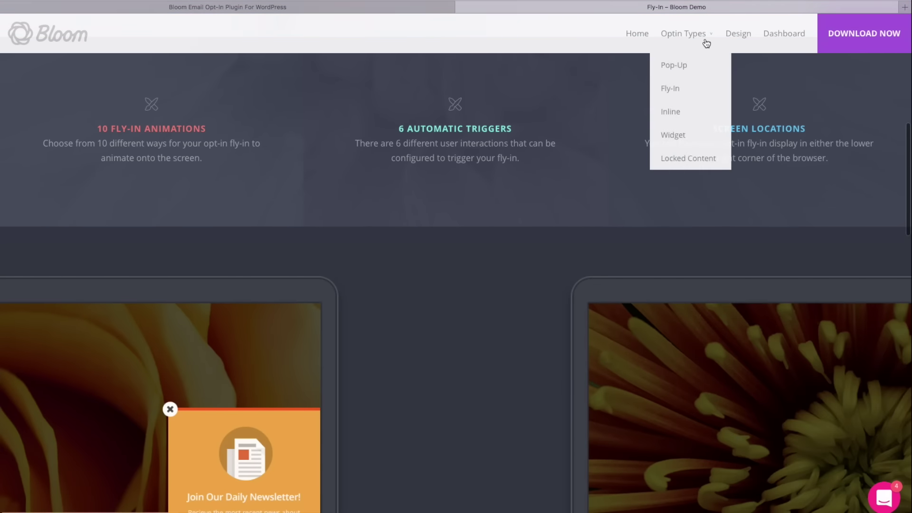
click(678, 112)
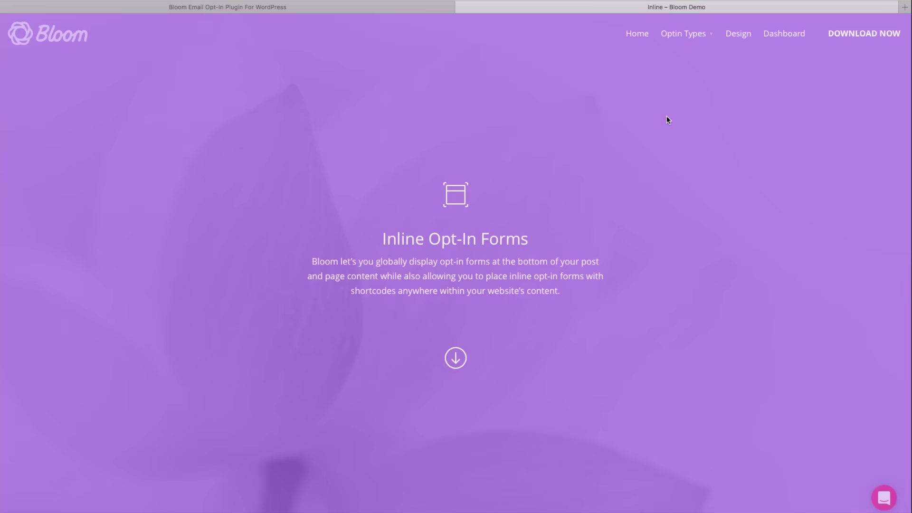
scroll(587, 248, down, 5)
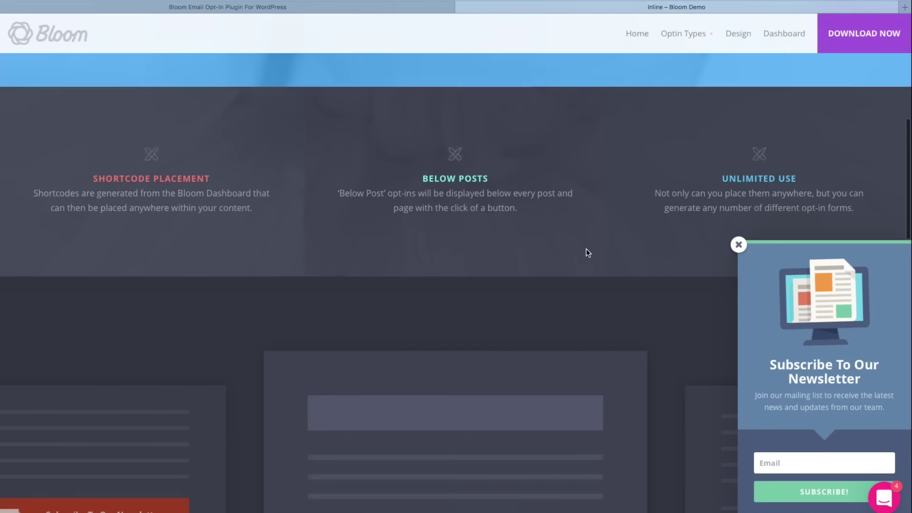
scroll(586, 252, down, 3)
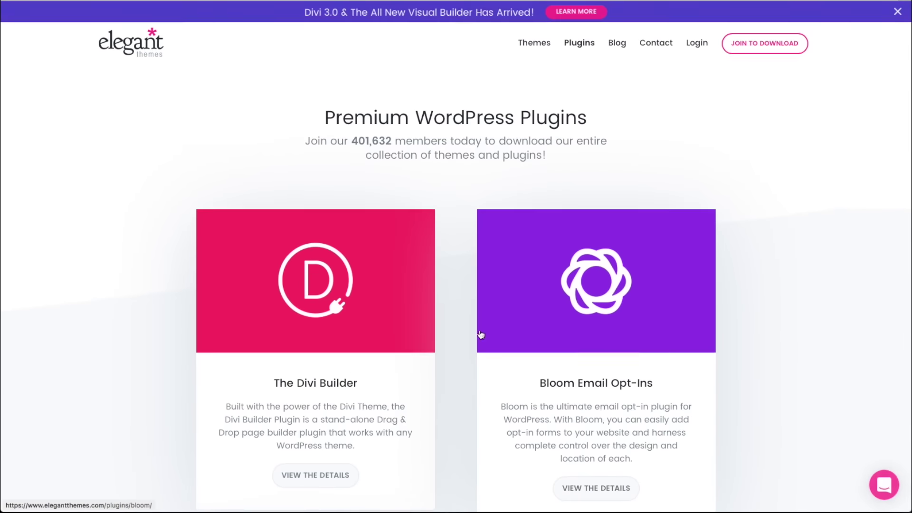
scroll(479, 335, down, 2)
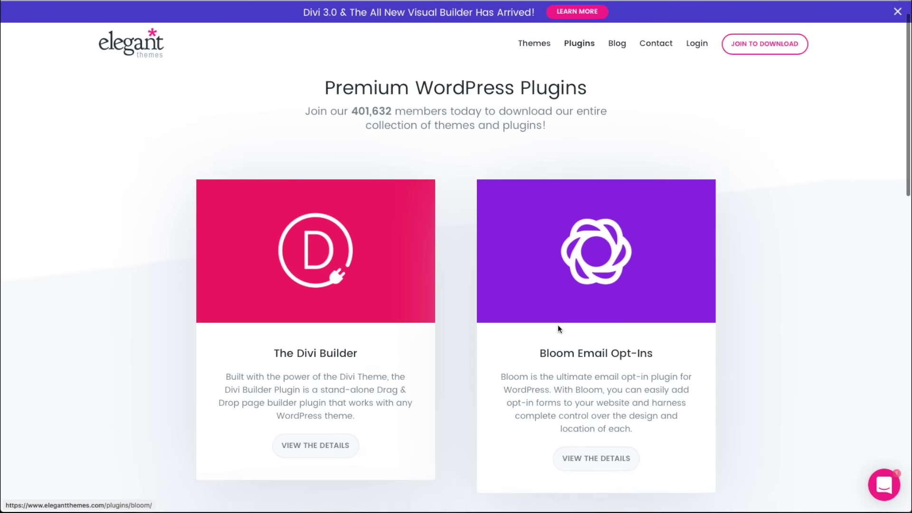
scroll(486, 309, down, 3)
Open Monarch's live plugin demo and dismiss its Share This Page pop-up.
click(345, 280)
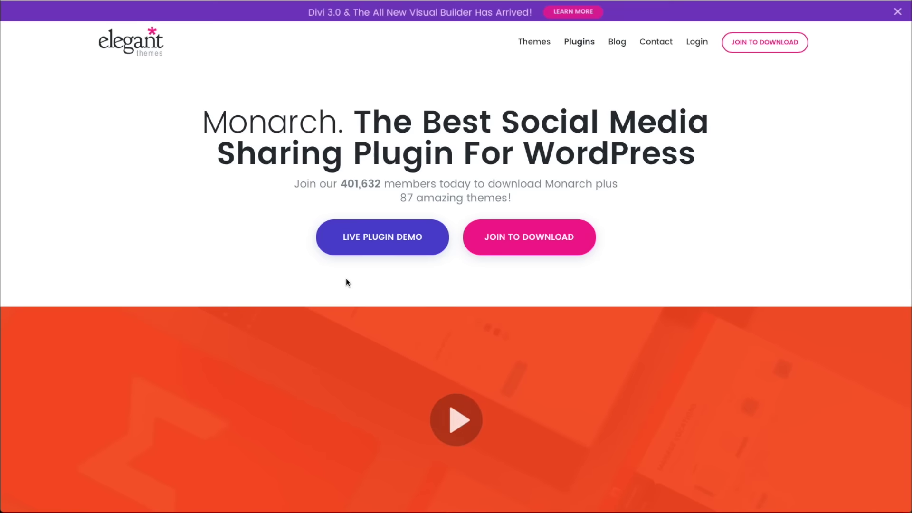
click(366, 247)
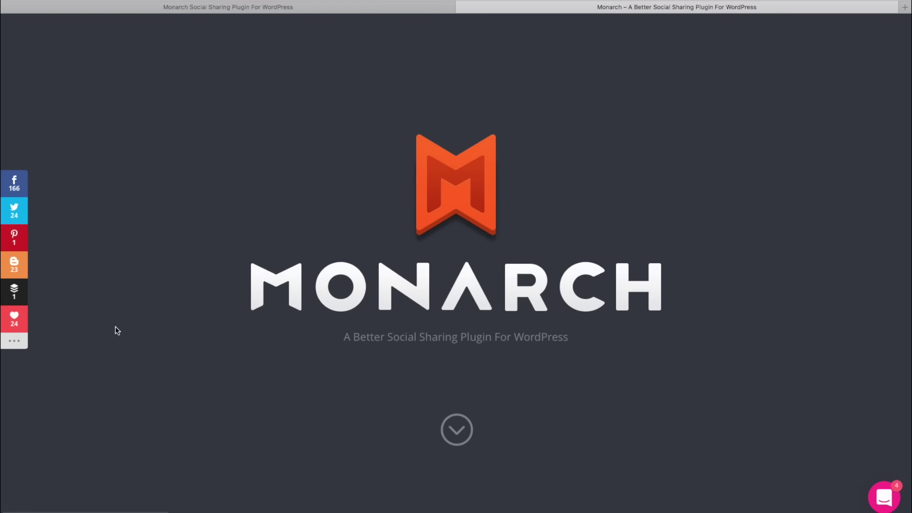
scroll(164, 315, down, 4)
scroll(166, 319, down, 2)
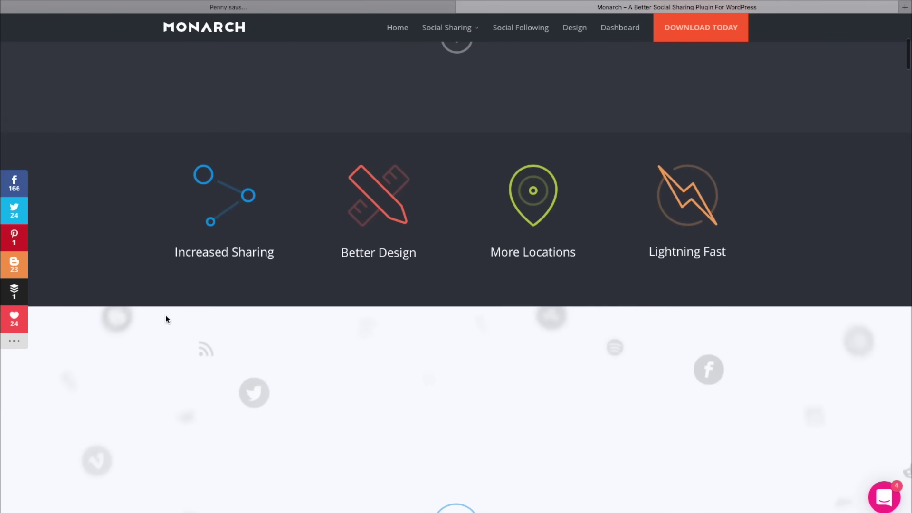
scroll(165, 319, down, 5)
scroll(166, 319, down, 1)
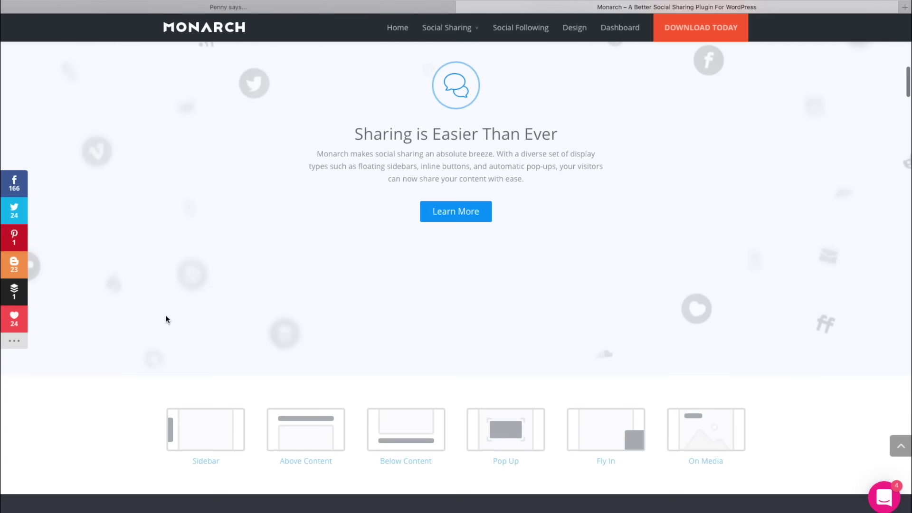
scroll(166, 319, down, 2)
scroll(166, 315, down, 3)
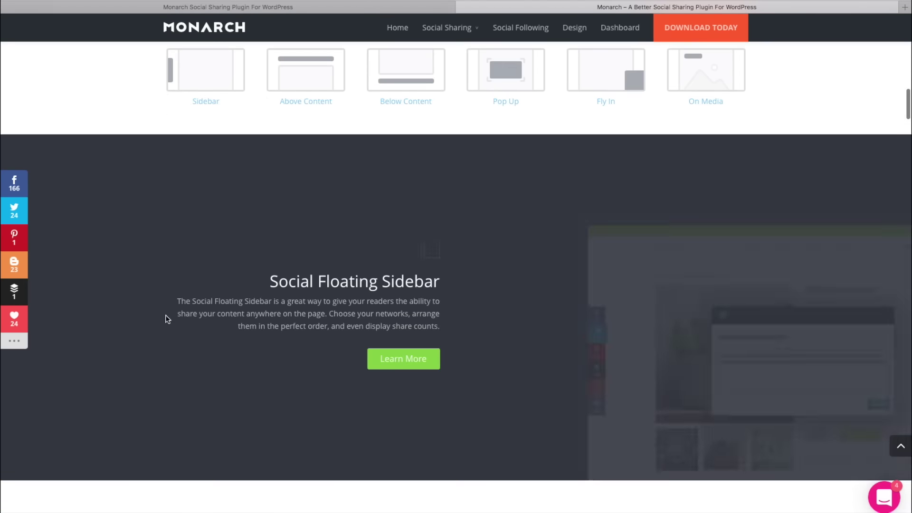
scroll(480, 237, down, 5)
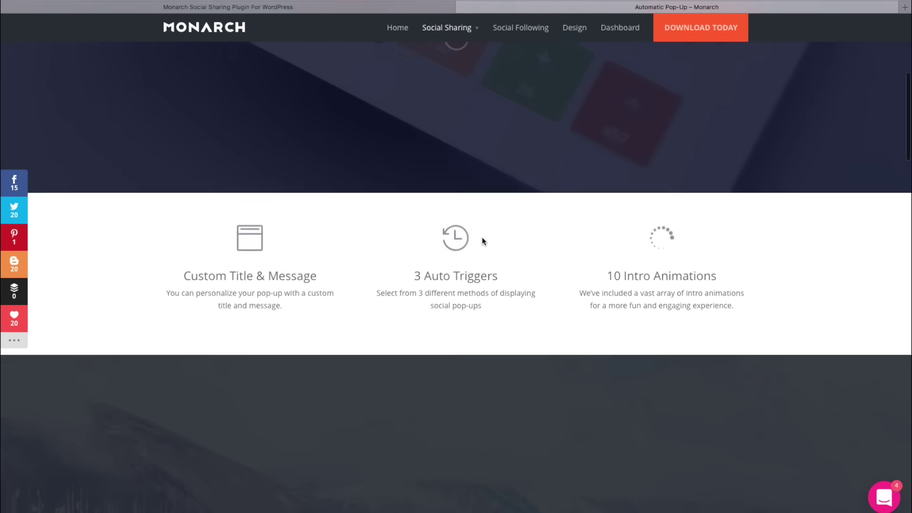
scroll(481, 241, down, 3)
scroll(482, 241, down, 3)
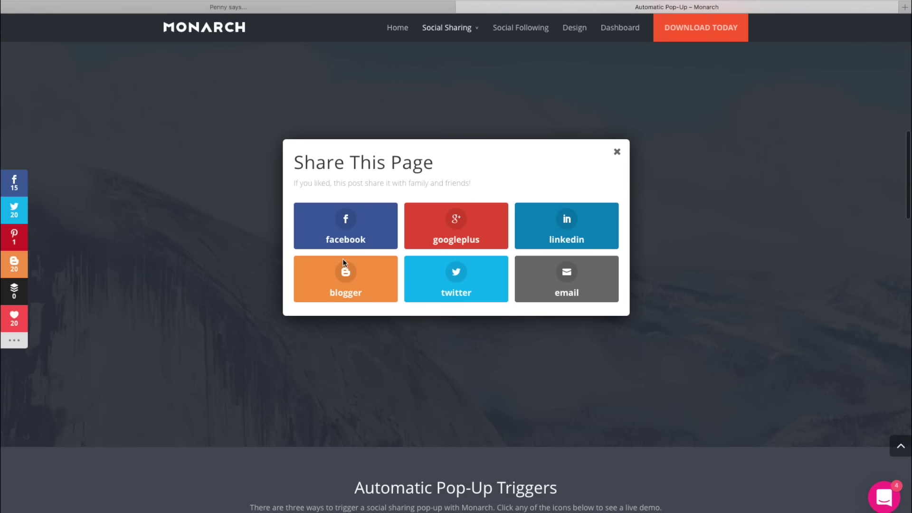
click(617, 155)
scroll(591, 231, down, 5)
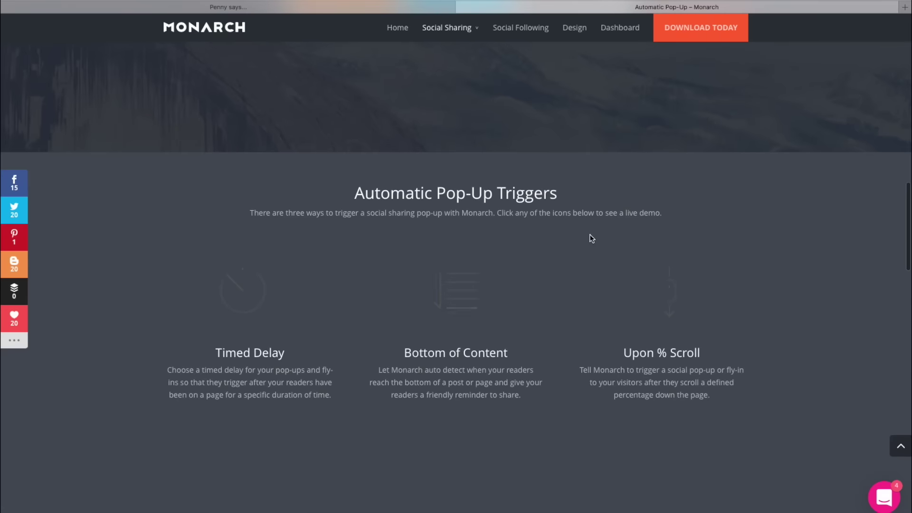
scroll(589, 235, down, 4)
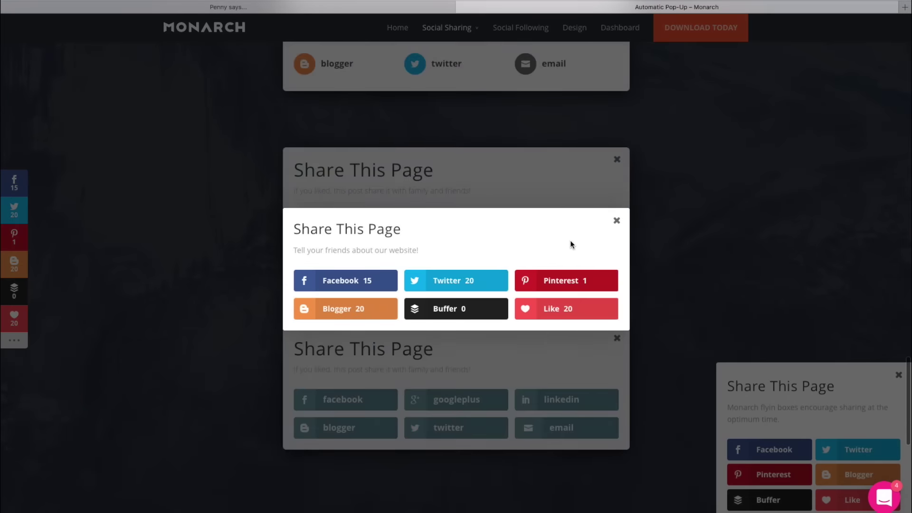
scroll(368, 150, down, 3)
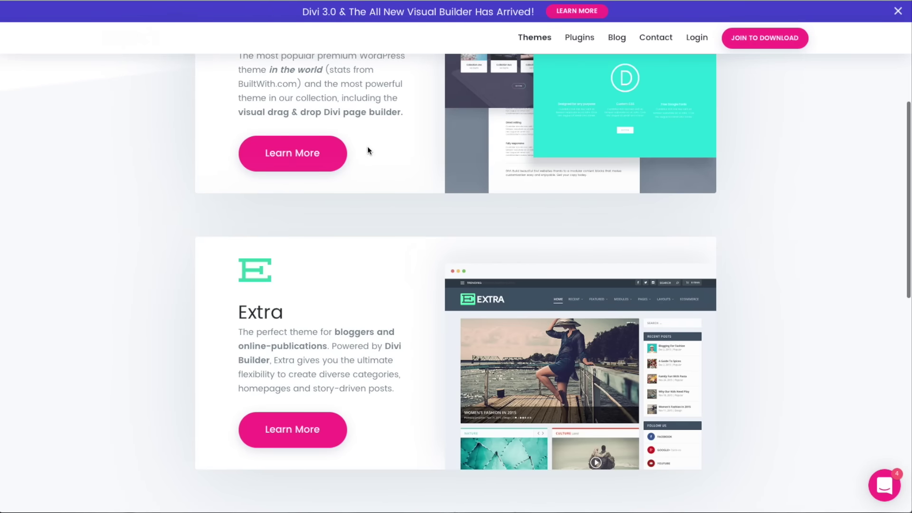
scroll(368, 150, down, 2)
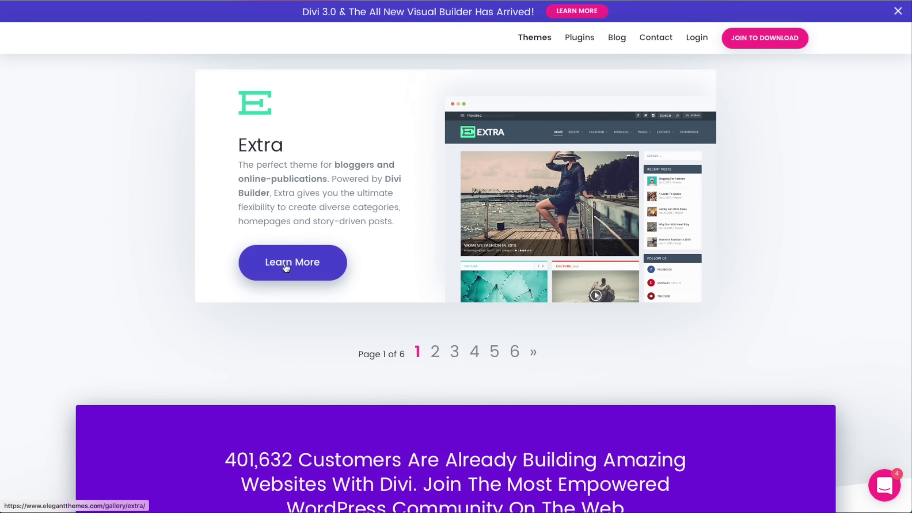
Open the Extra theme page and view its Magazine Homepage and Image Focused layouts.
click(287, 265)
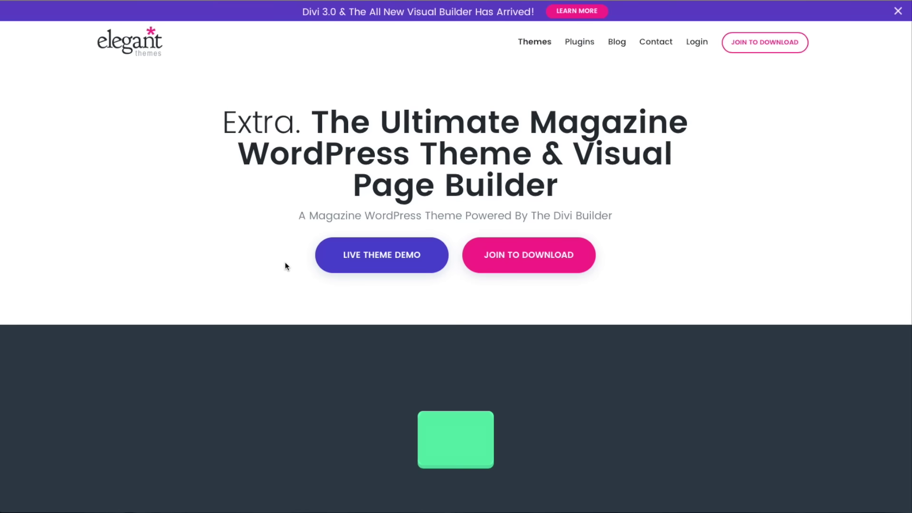
scroll(240, 225, down, 4)
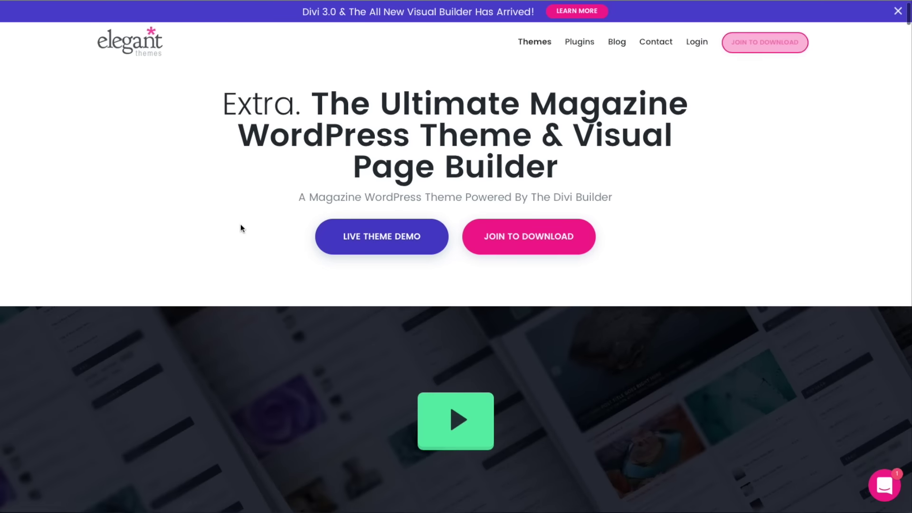
scroll(240, 227, down, 2)
scroll(240, 227, down, 1)
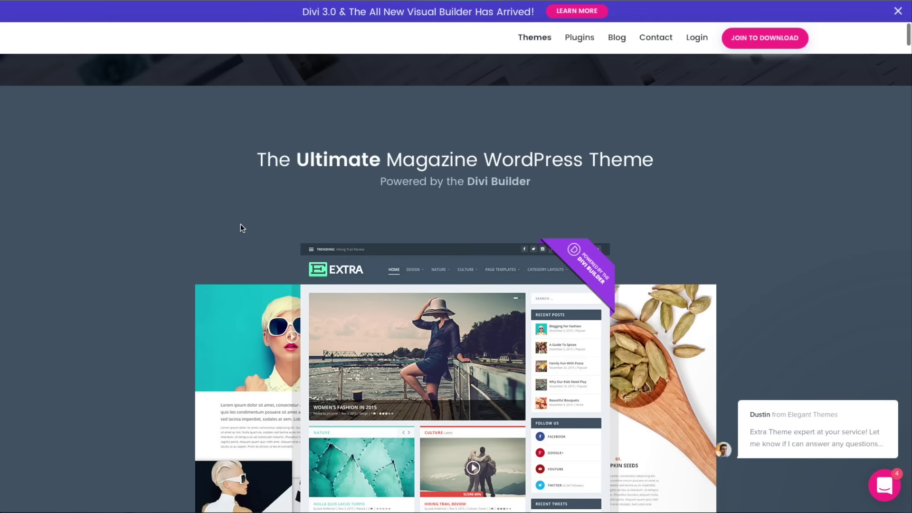
scroll(240, 228, down, 1)
scroll(240, 224, down, 2)
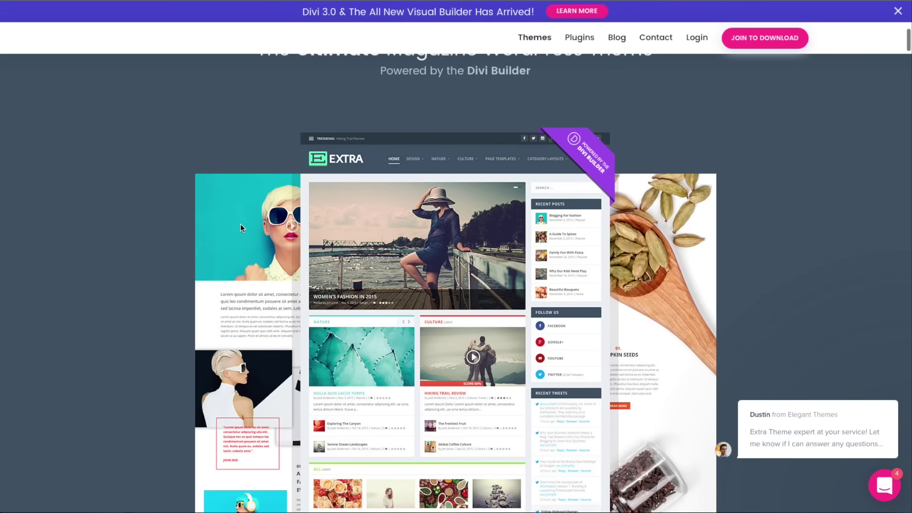
scroll(241, 223, down, 3)
scroll(240, 223, down, 1)
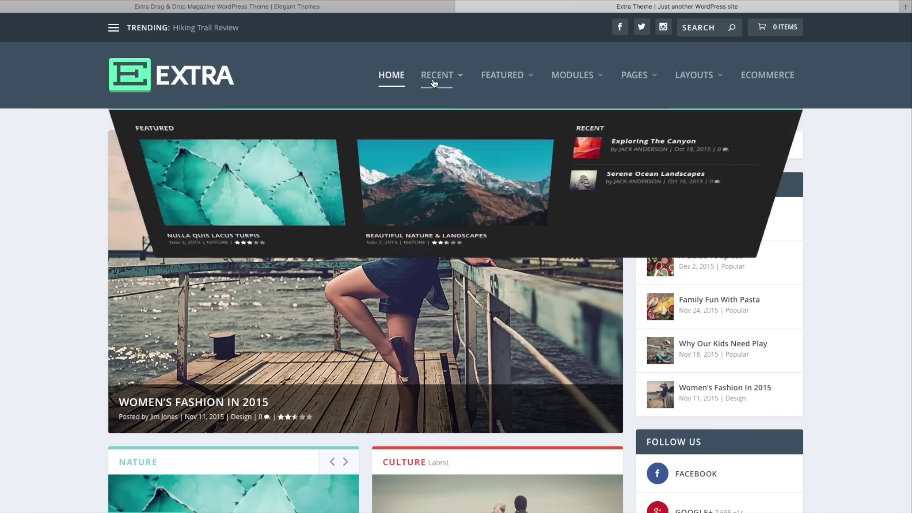
mouse_move(502, 74)
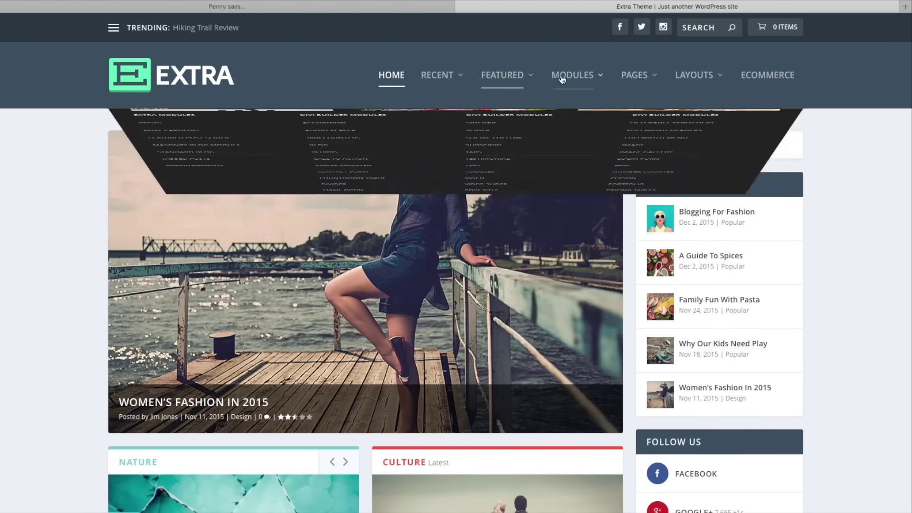
mouse_move(572, 75)
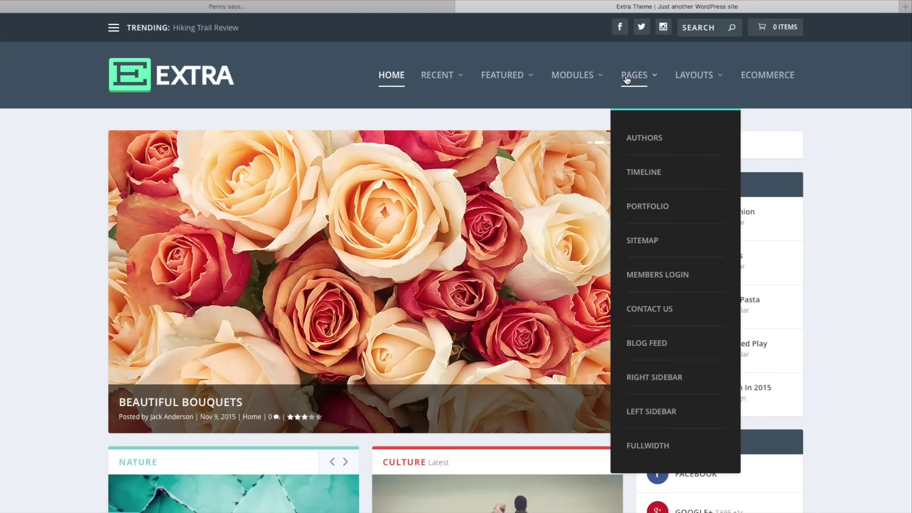
mouse_move(699, 75)
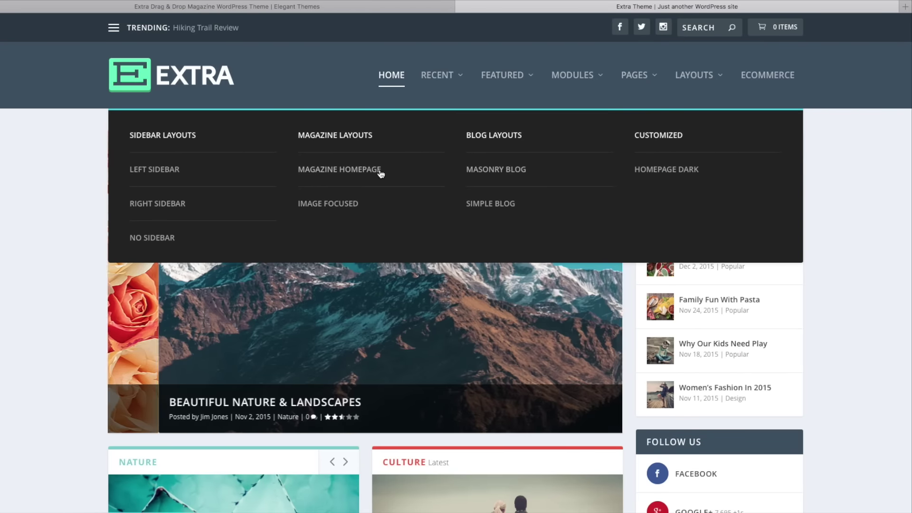
click(354, 170)
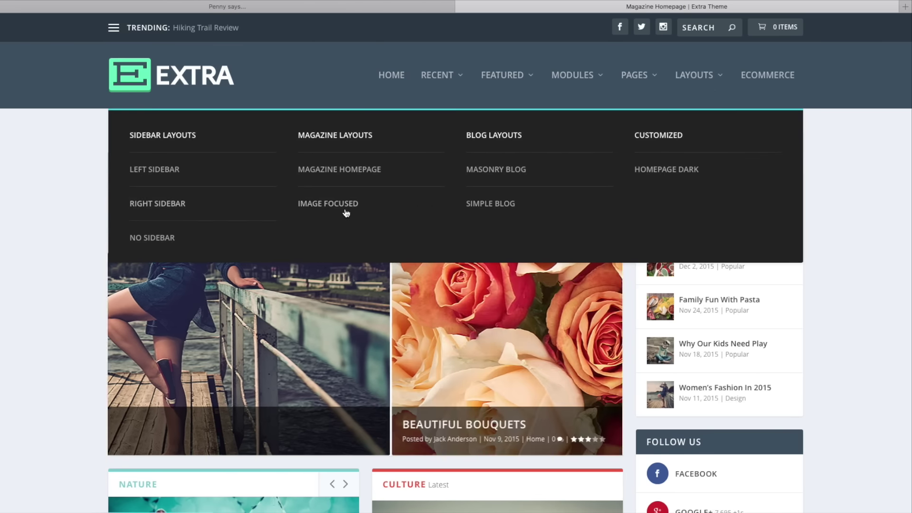
click(352, 205)
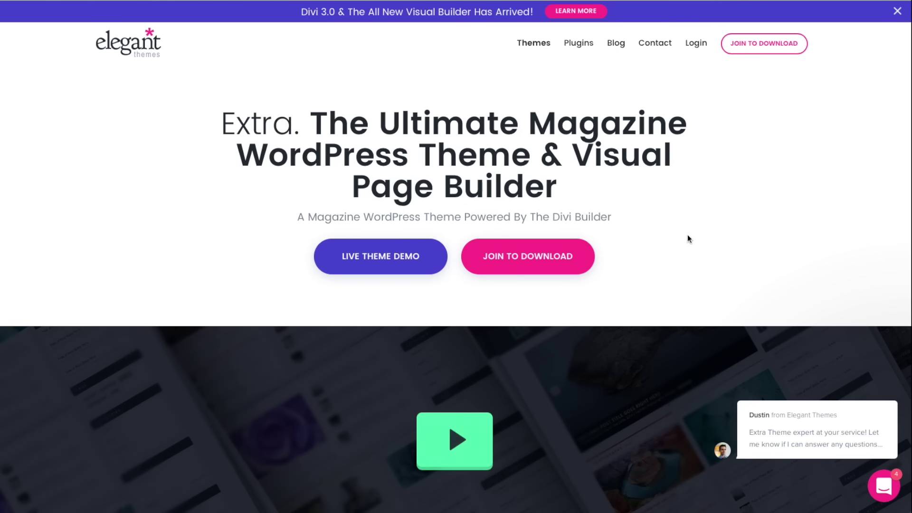
Show the pricing page comparing $89 yearly and $249 lifetime access.
click(754, 45)
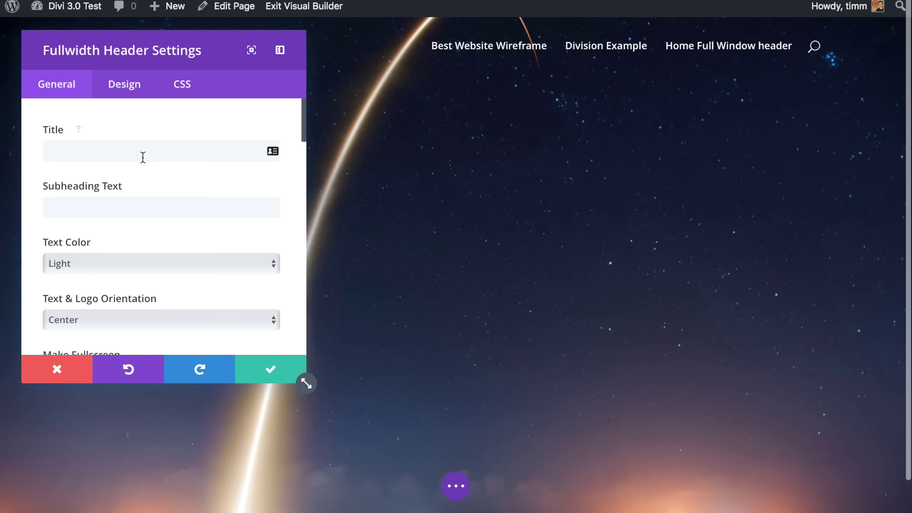
Start editing the fullwidth header's Title field to enter 'Ready To Launch Your Site?'.
click(143, 157)
text(Ready T)
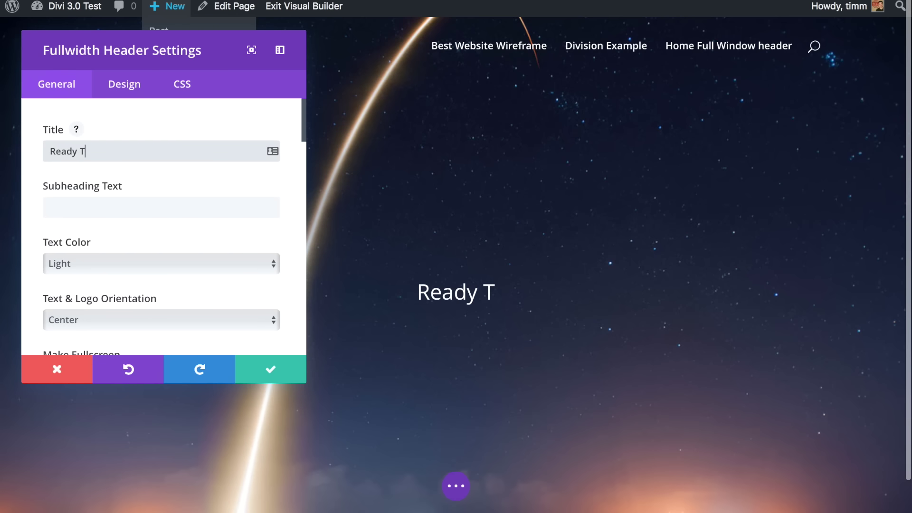
text(o Lau)
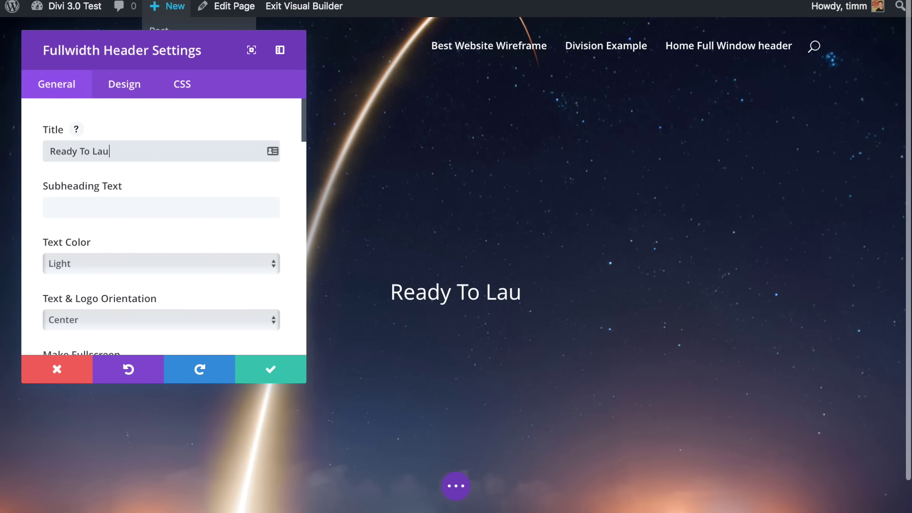
text(nch Your)
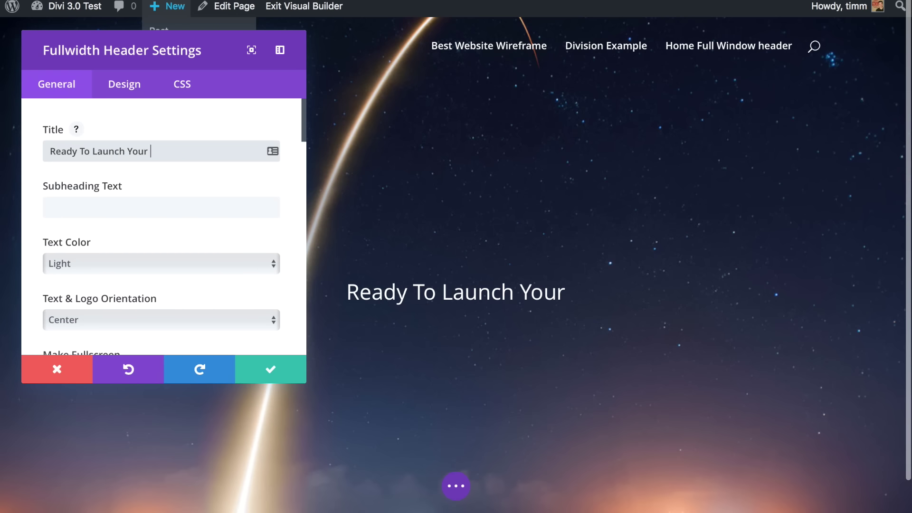
text( Site?)
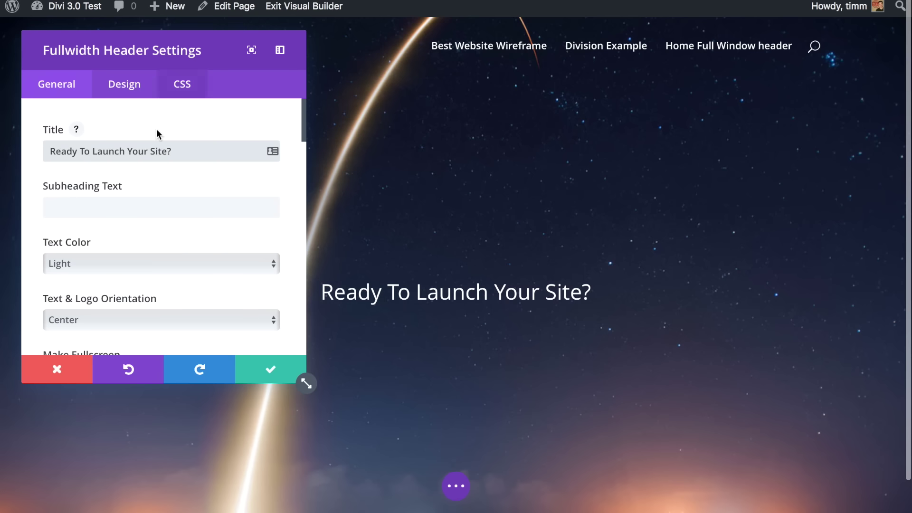